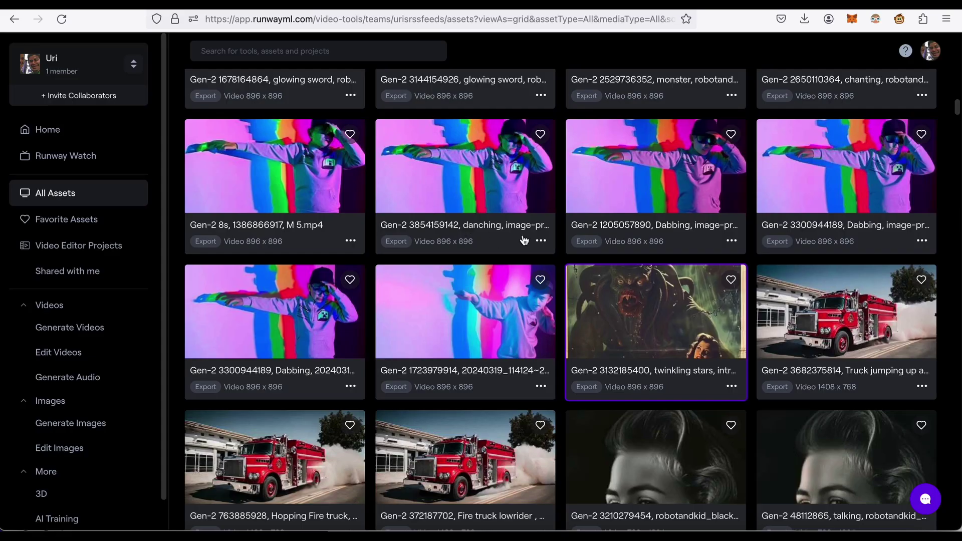
# Preview the twinkling stars monster clip, close it, then open the nuclear explosion clip's details
pyautogui.scroll(2, 524, 240)
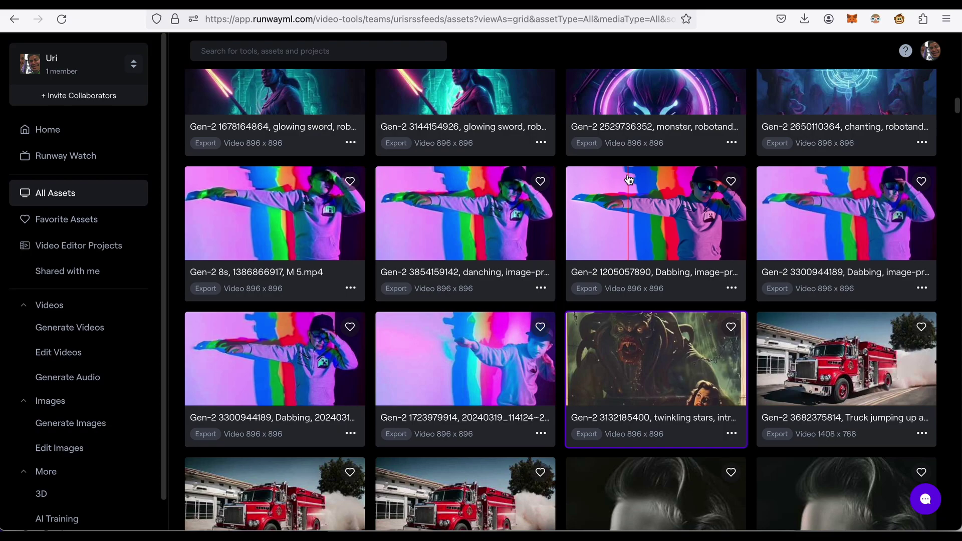
pyautogui.click(593, 353)
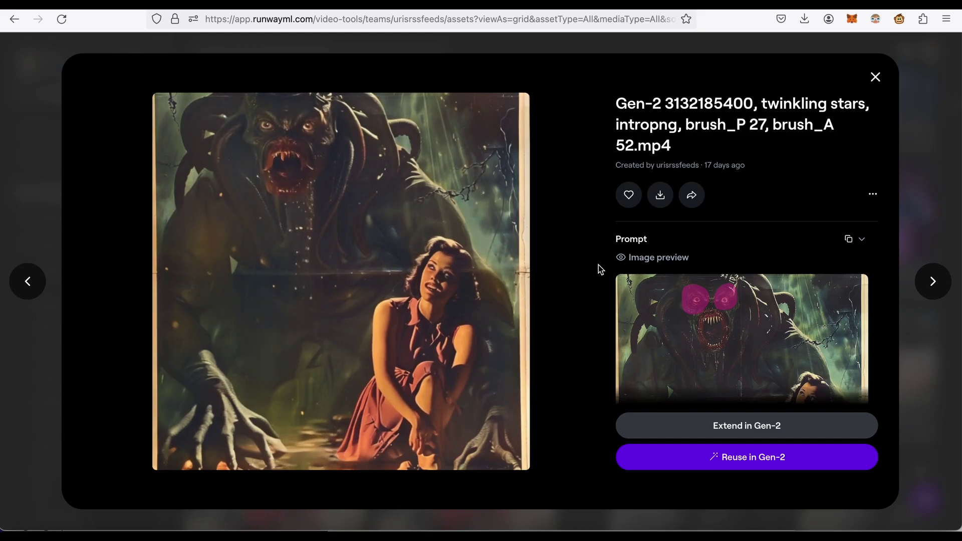
pyautogui.click(875, 77)
pyautogui.scroll(7, 301, 330)
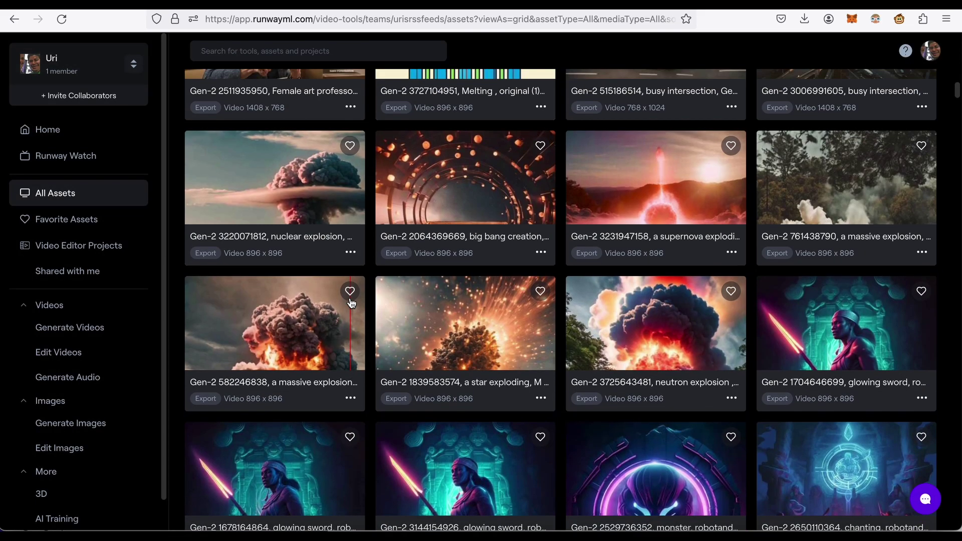
pyautogui.click(295, 185)
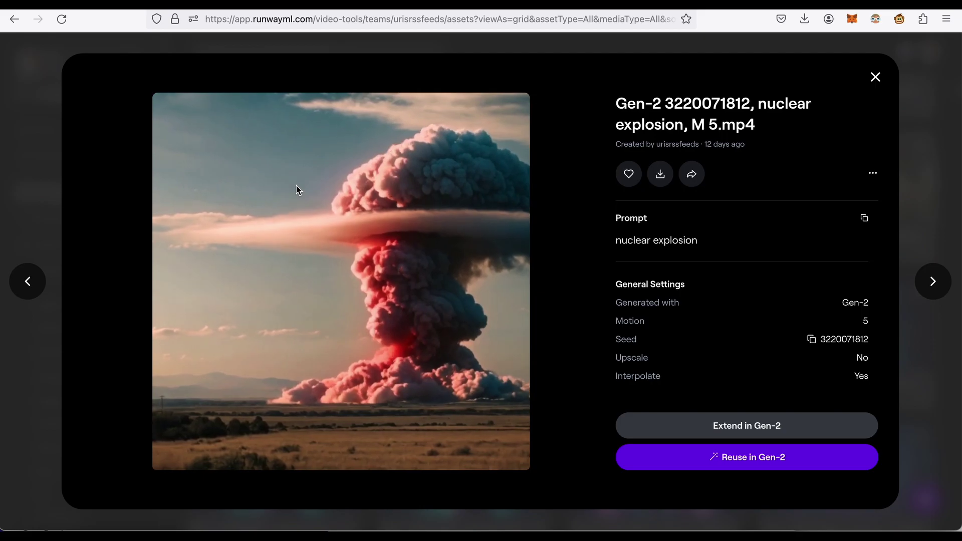
pyautogui.moveTo(194, 136)
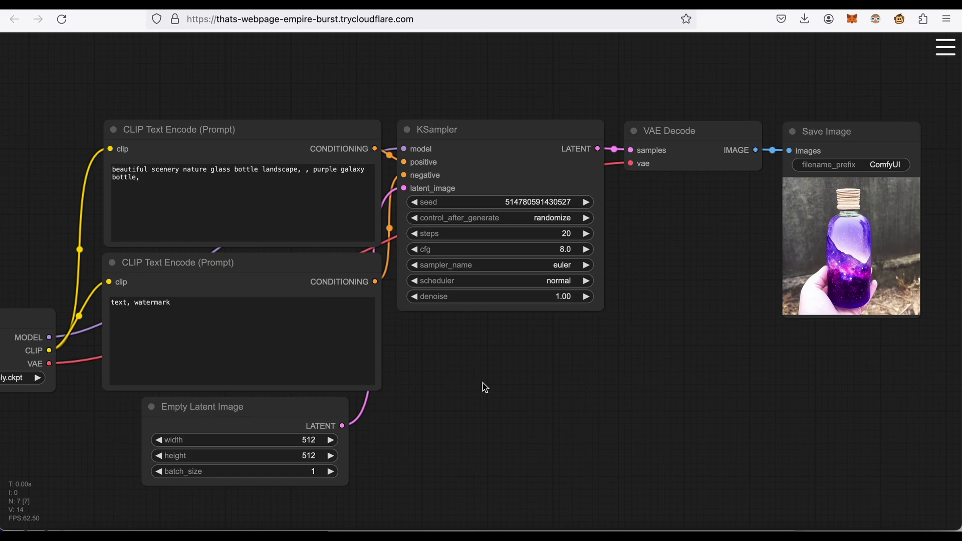
pyautogui.scroll(-1, 485, 388)
pyautogui.scroll(1, 485, 388)
pyautogui.scroll(-1, 485, 388)
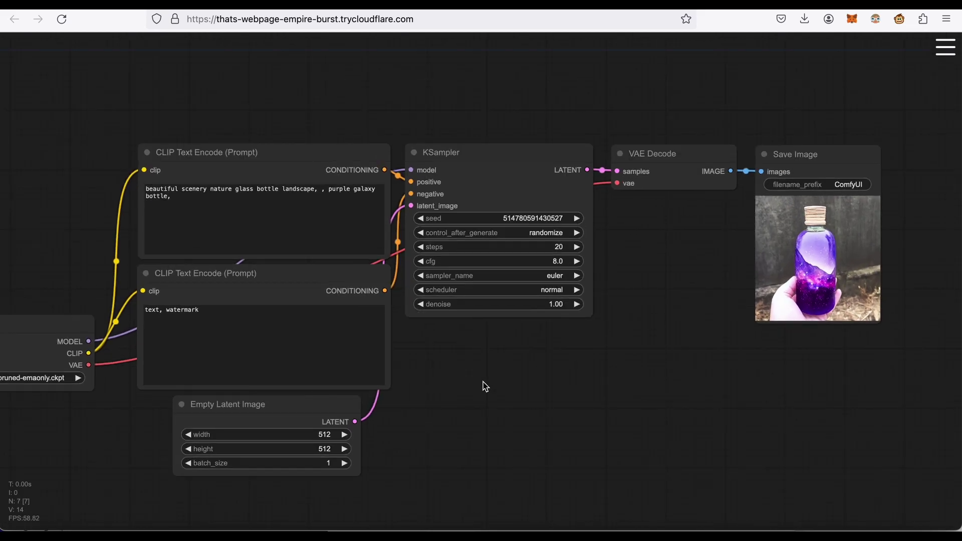
pyautogui.moveTo(444, 376); pyautogui.dragTo(575, 375)
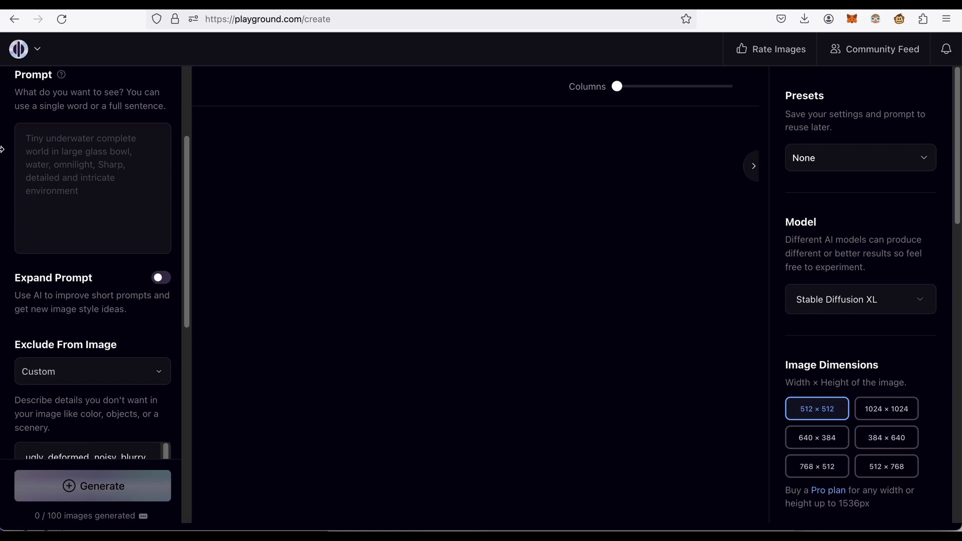
pyautogui.click(51, 155)
pyautogui.scroll(-3, 60, 429)
pyautogui.scroll(-3, 60, 429)
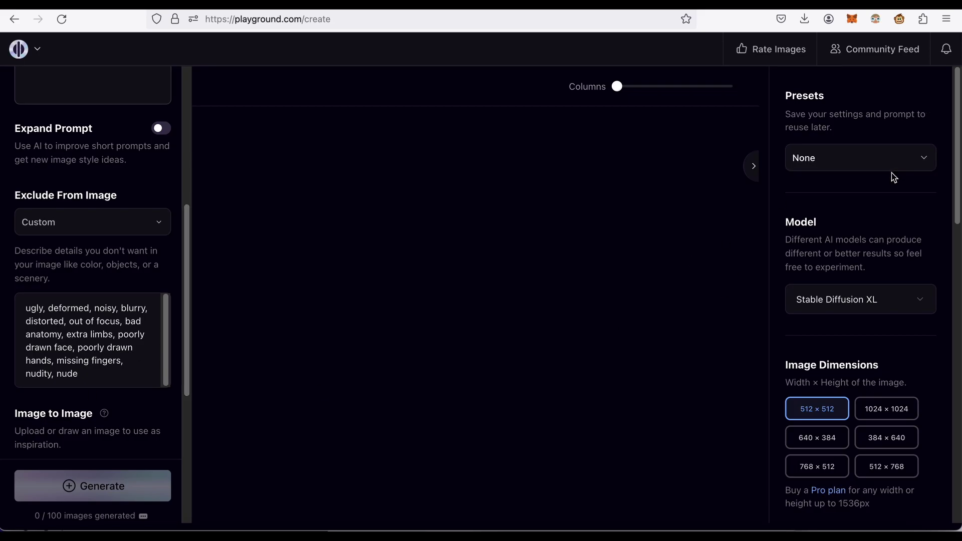
pyautogui.scroll(-6, 880, 256)
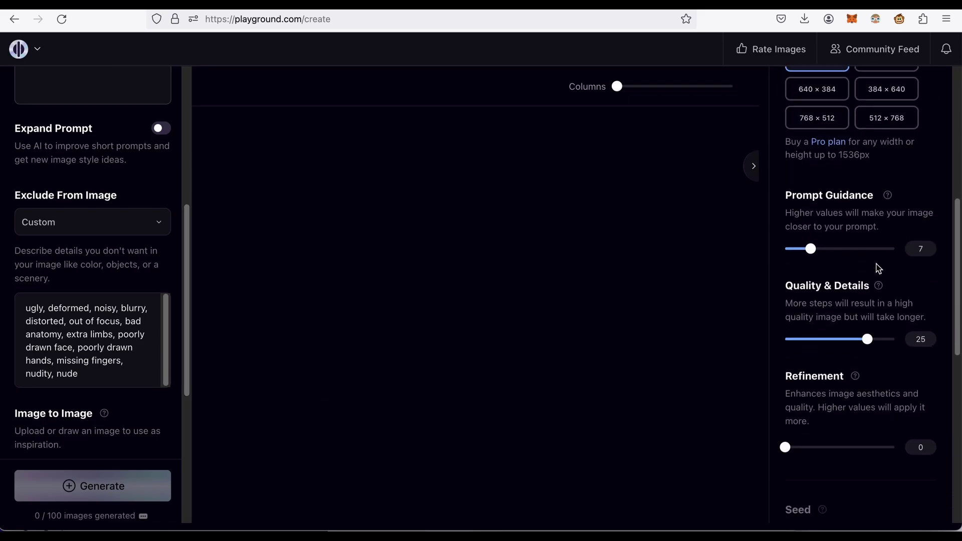
pyautogui.scroll(7, 876, 269)
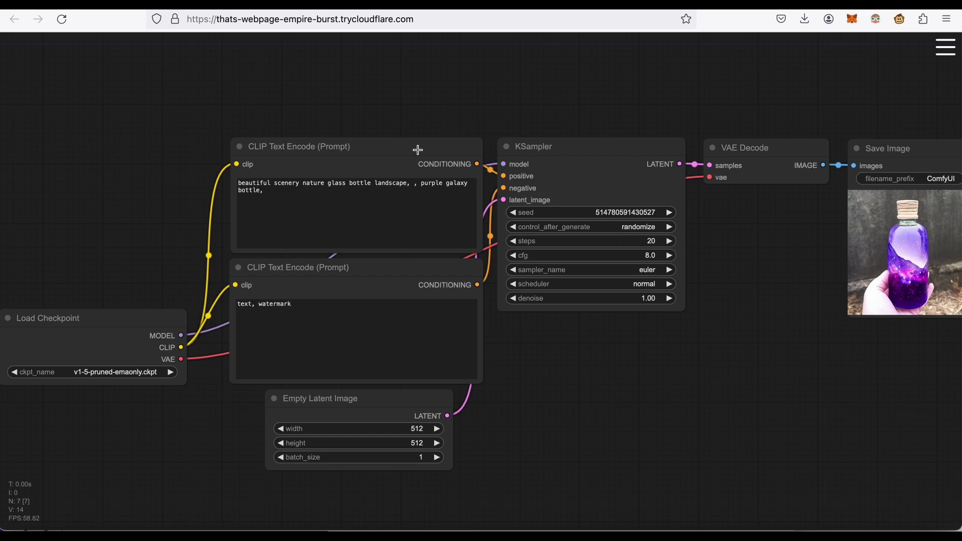
pyautogui.tripleClick(290, 207)
pyautogui.click(249, 191)
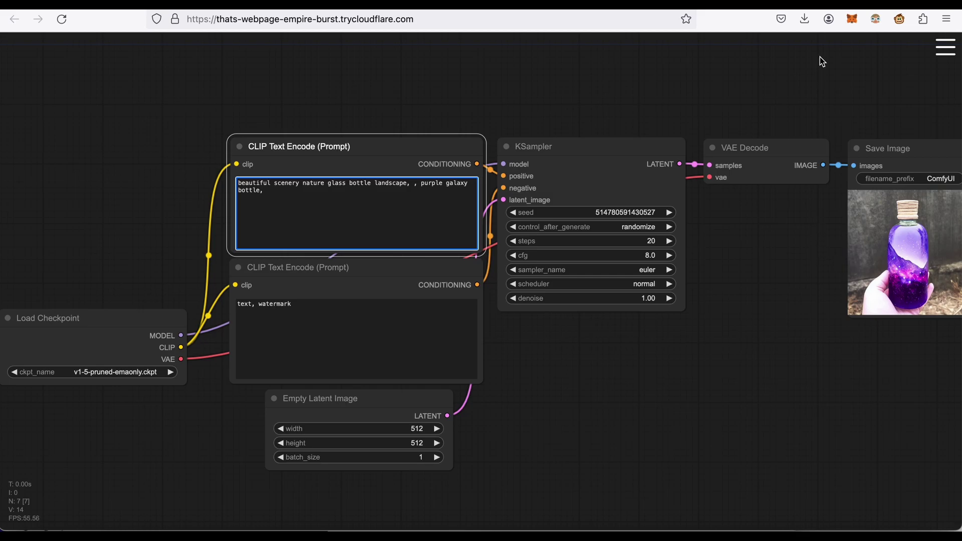
# Load workflow.json from Downloads, bringing in the SVD image-to-video graph with SaveAnimatedWEBP
pyautogui.click(941, 56)
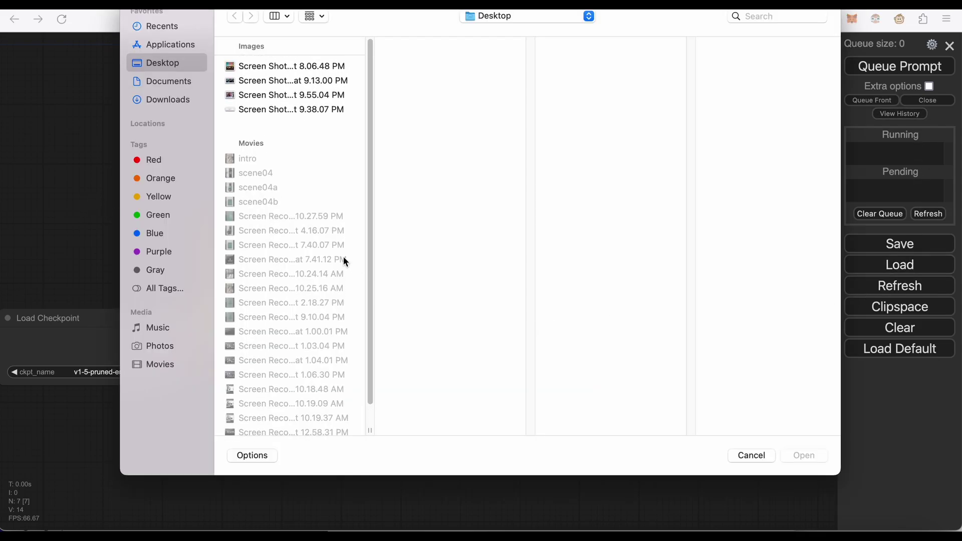
pyautogui.click(145, 103)
pyautogui.scroll(-15, 248, 241)
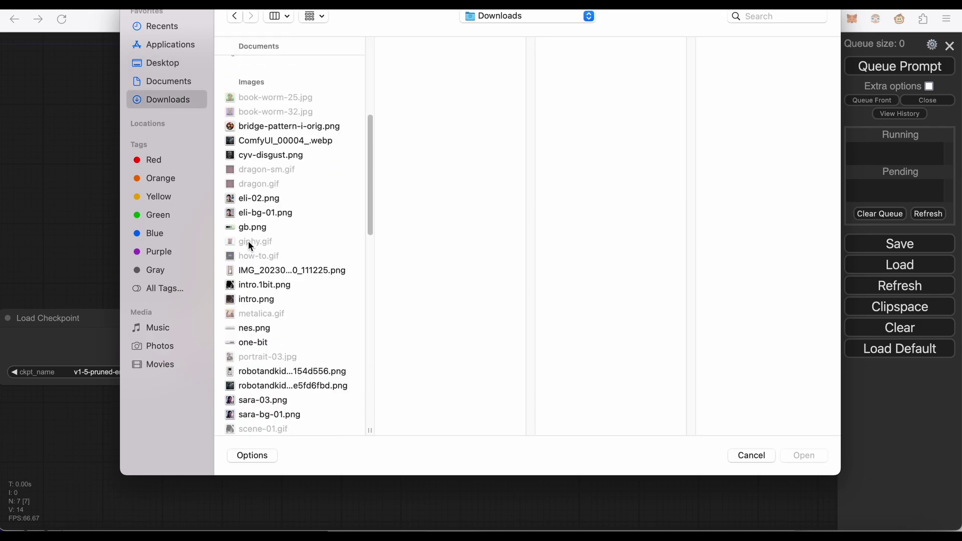
pyautogui.click(252, 423)
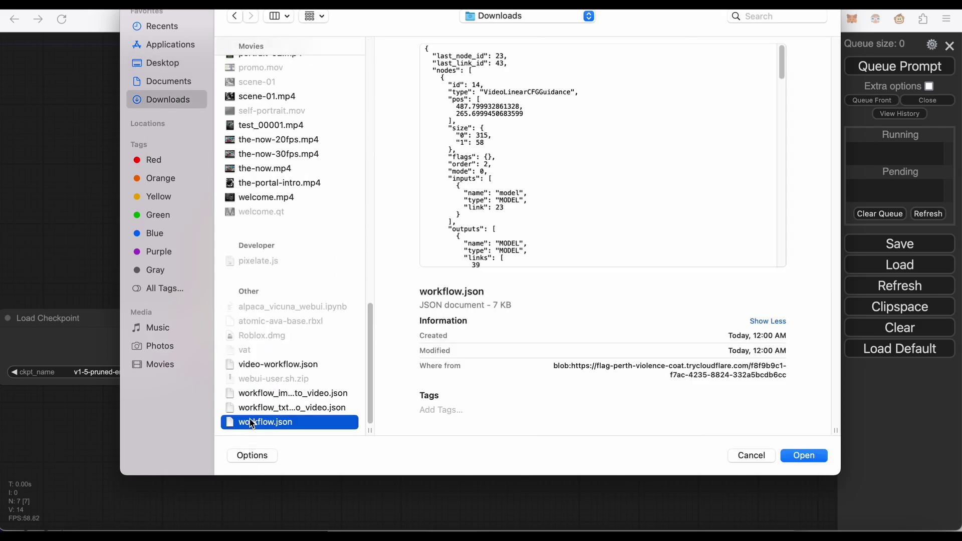
pyautogui.click(808, 456)
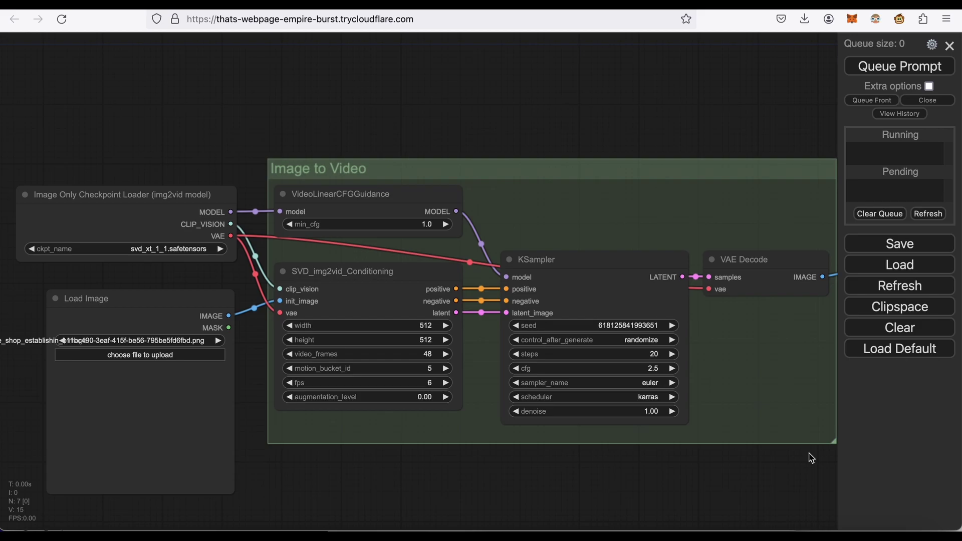
pyautogui.scroll(-3, 538, 471)
pyautogui.scroll(-3, 536, 468)
pyautogui.scroll(4, 535, 467)
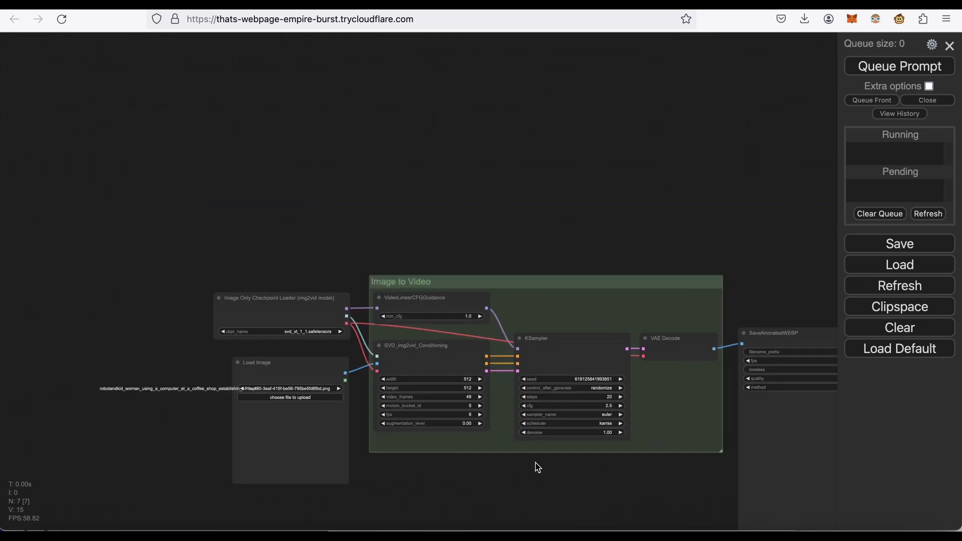
# Upload intro.png, the monster poster, as the workflow's input image
pyautogui.scroll(-1, 258, 369)
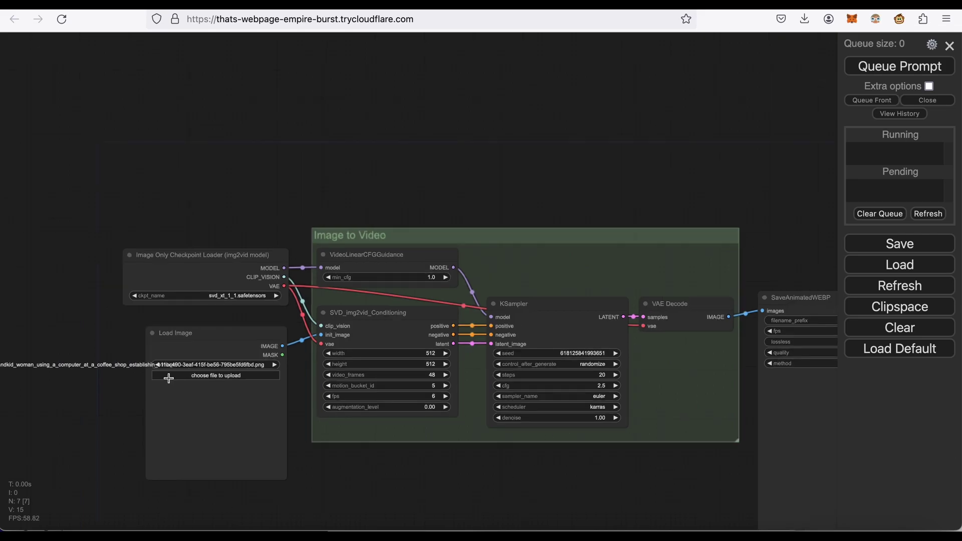
pyautogui.click(209, 376)
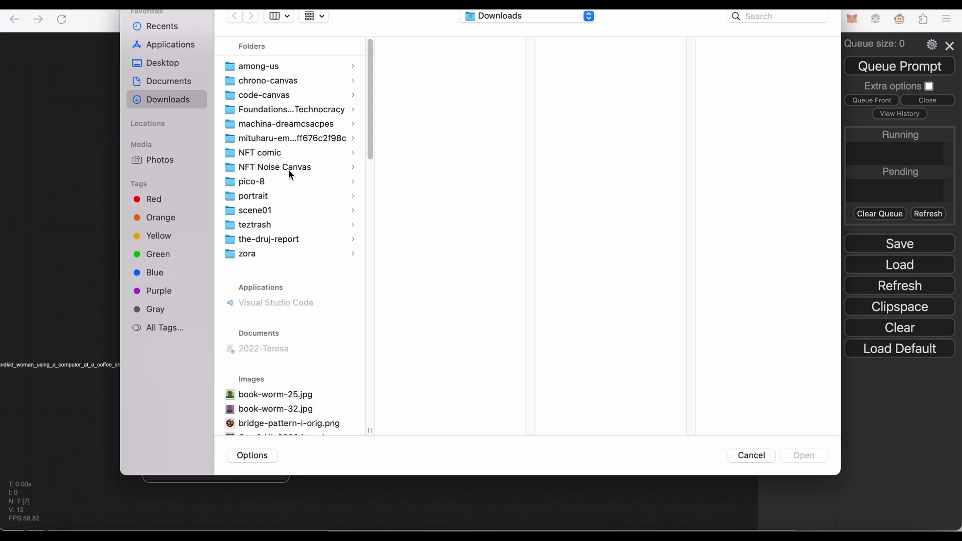
pyautogui.scroll(-5, 286, 200)
pyautogui.scroll(-4, 283, 289)
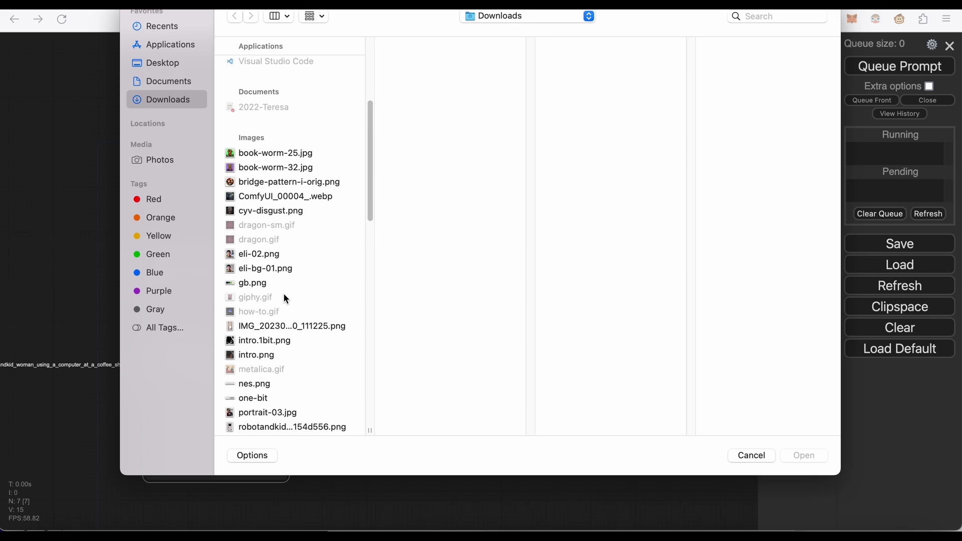
pyautogui.click(279, 290)
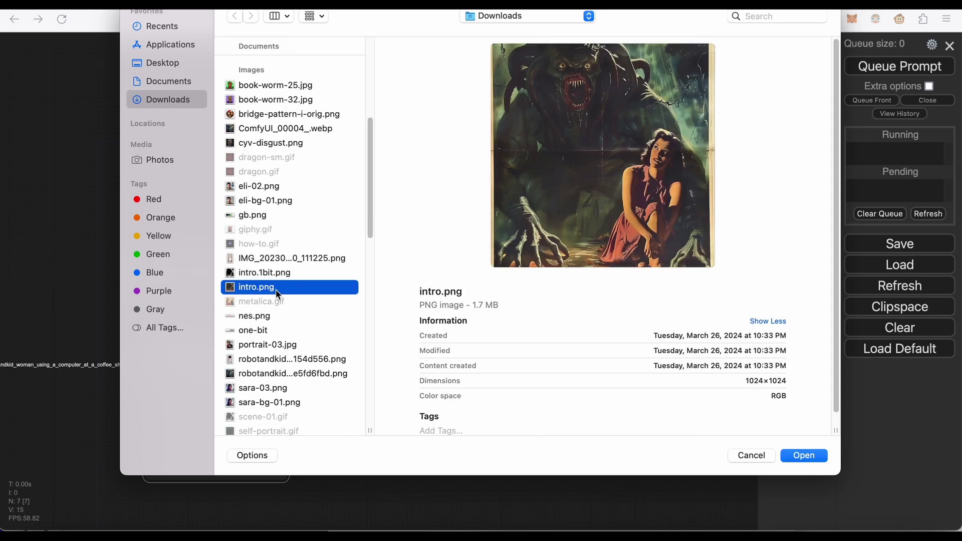
pyautogui.click(803, 455)
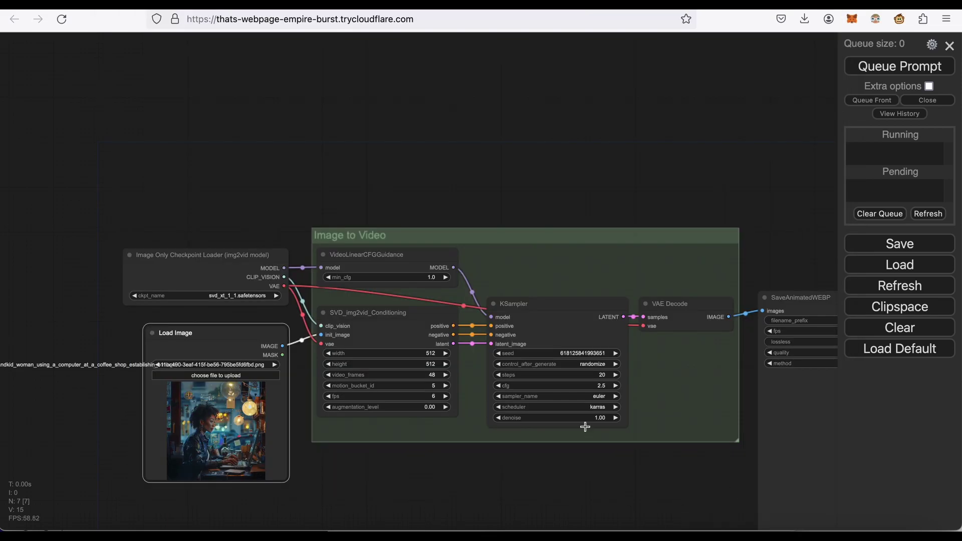
# Queue the image-to-video workflow to start generating the video
pyautogui.scroll(3, 437, 432)
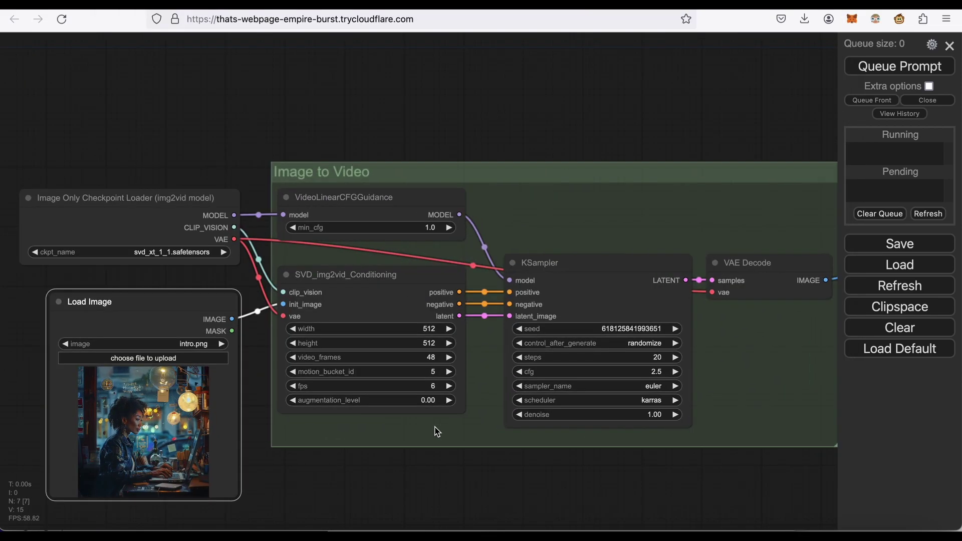
pyautogui.scroll(3, 437, 432)
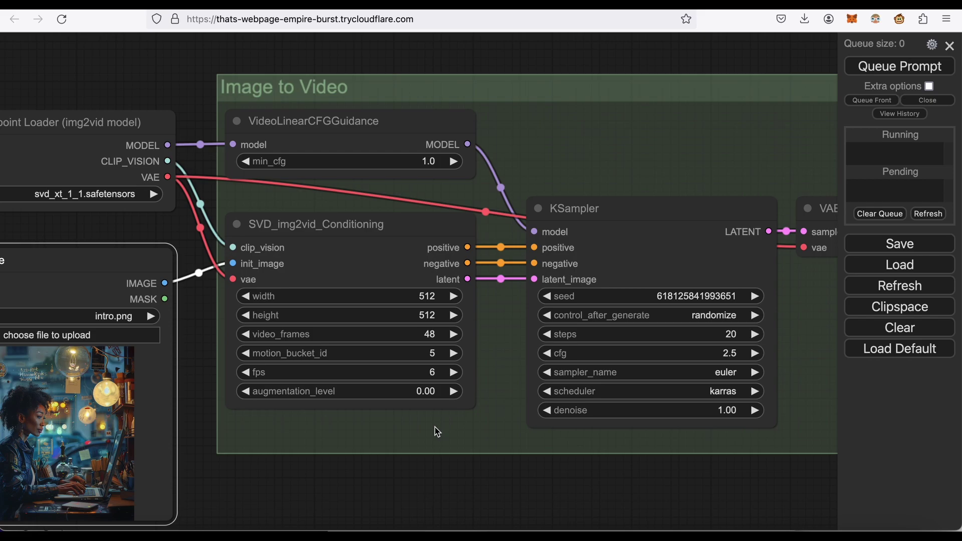
pyautogui.scroll(-4, 437, 431)
pyautogui.scroll(1, 437, 432)
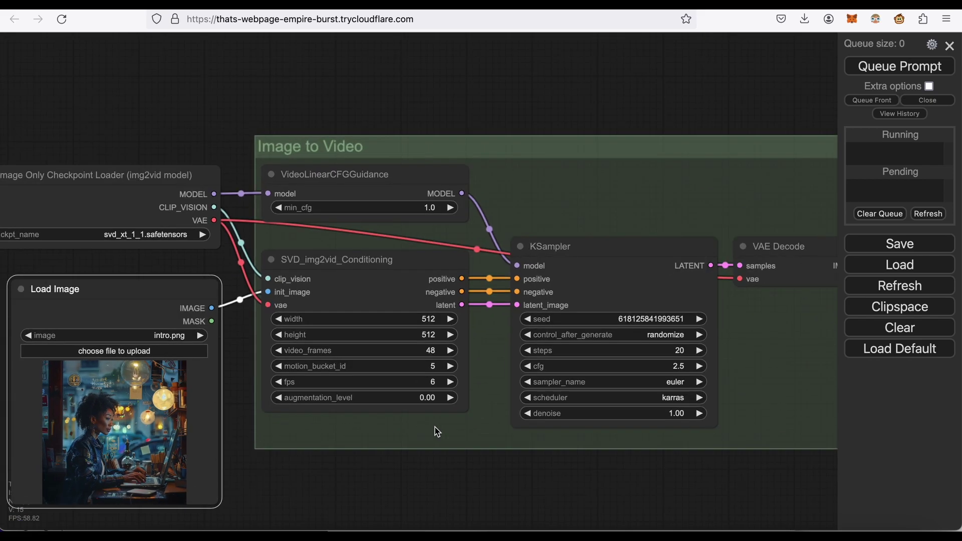
pyautogui.scroll(-2, 437, 431)
pyautogui.scroll(2, 437, 431)
pyautogui.scroll(-3, 437, 432)
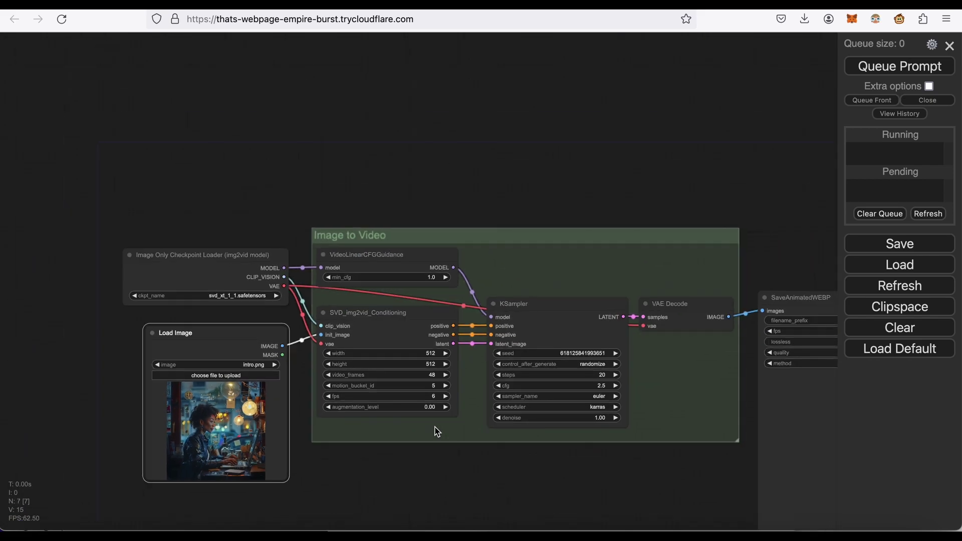
pyautogui.scroll(1, 437, 431)
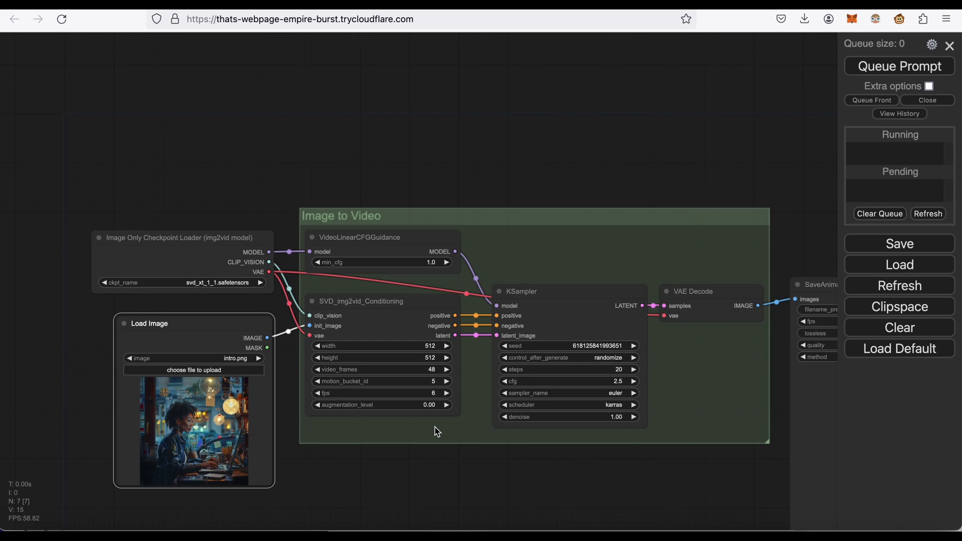
pyautogui.click(907, 71)
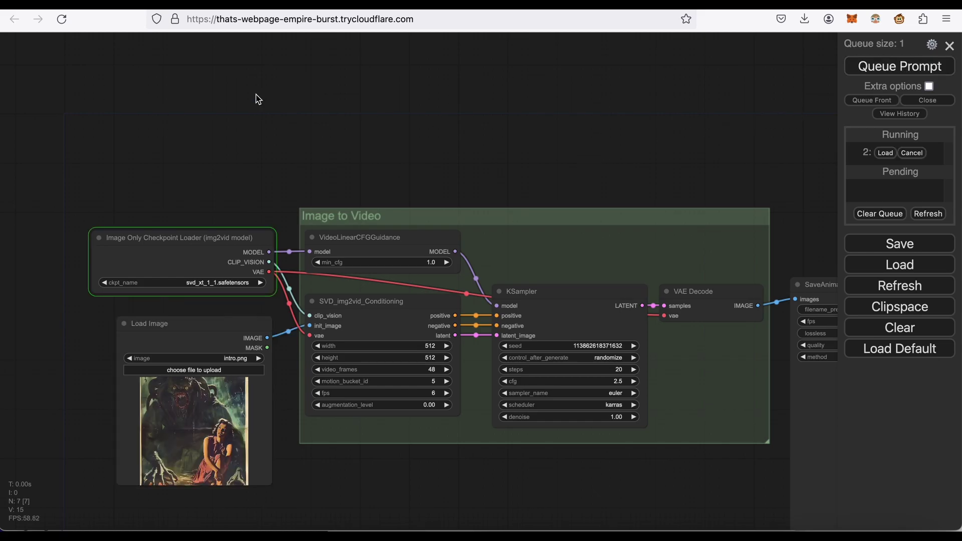
# Review the ComfyUI server log in the Colab notebook
pyautogui.hotkey('ctrl', 'Tab')
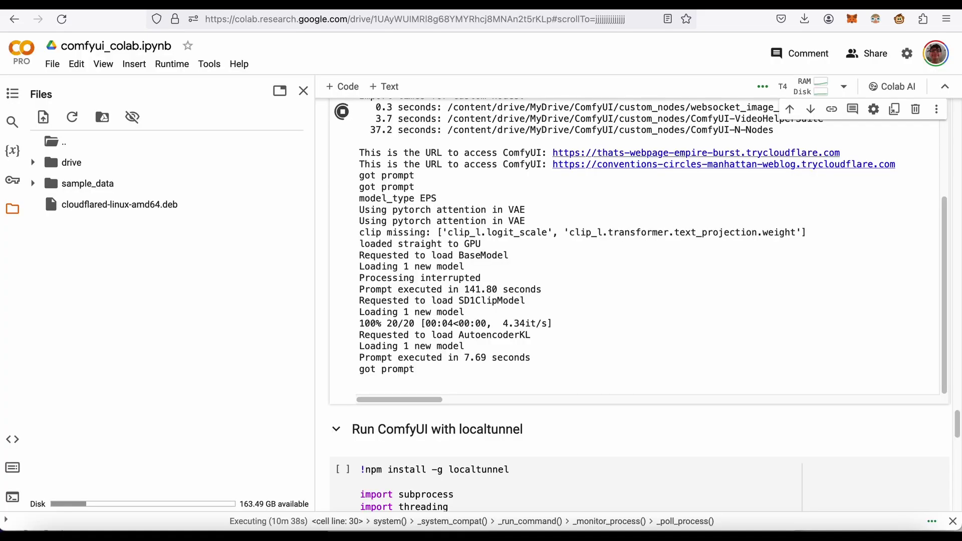
pyautogui.scroll(15, 441, 291)
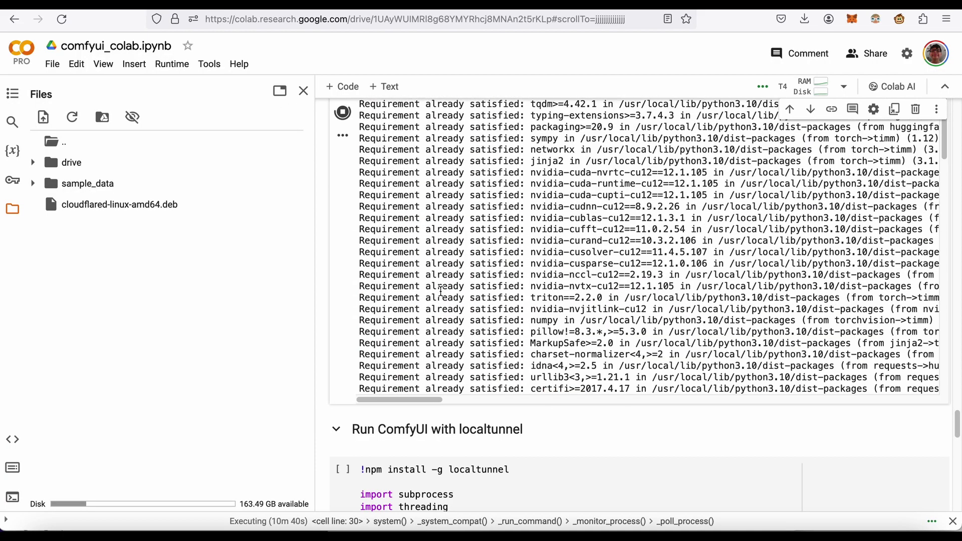
pyautogui.scroll(10, 441, 291)
pyautogui.scroll(5, 448, 283)
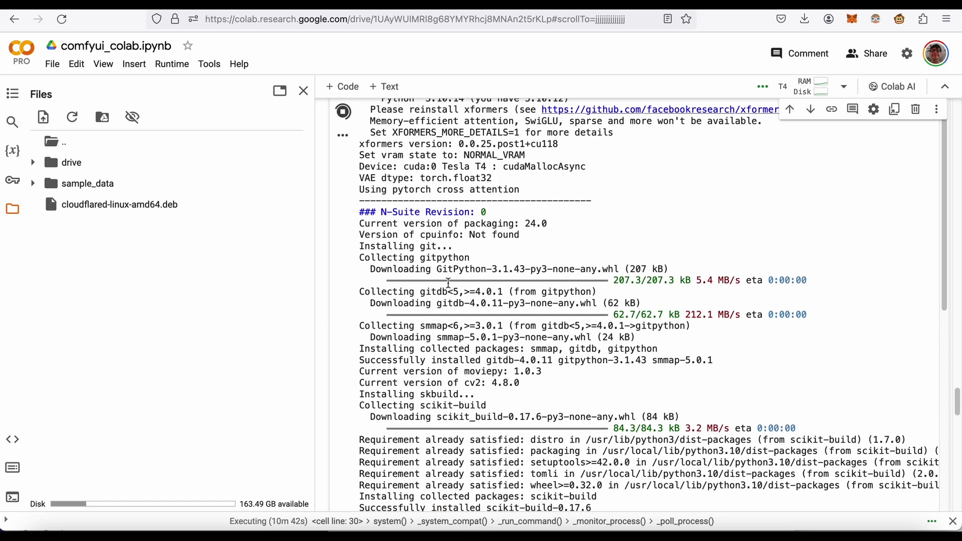
# Search DuckDuckGo for 'comfy ui github' in a new tab
pyautogui.hotkey('ctrl', 't')
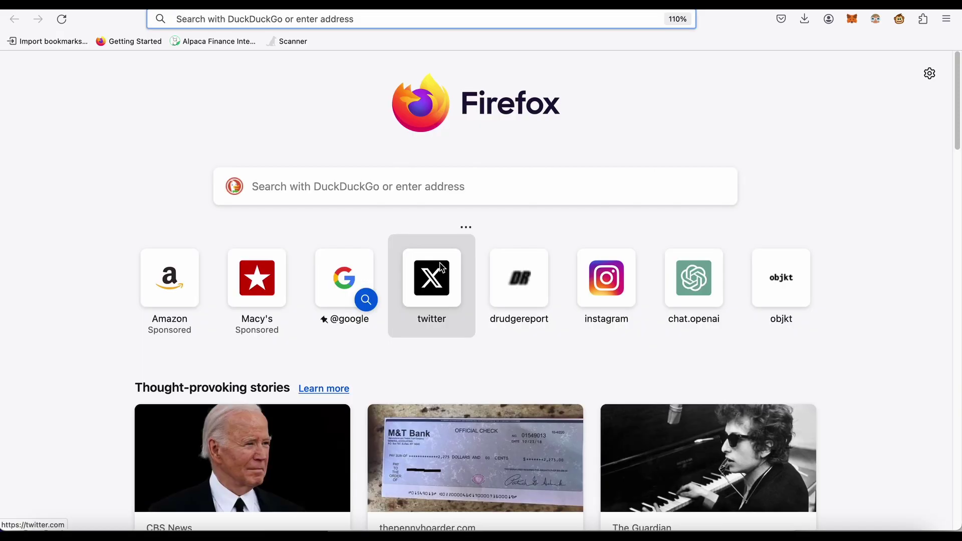
pyautogui.write('comf')
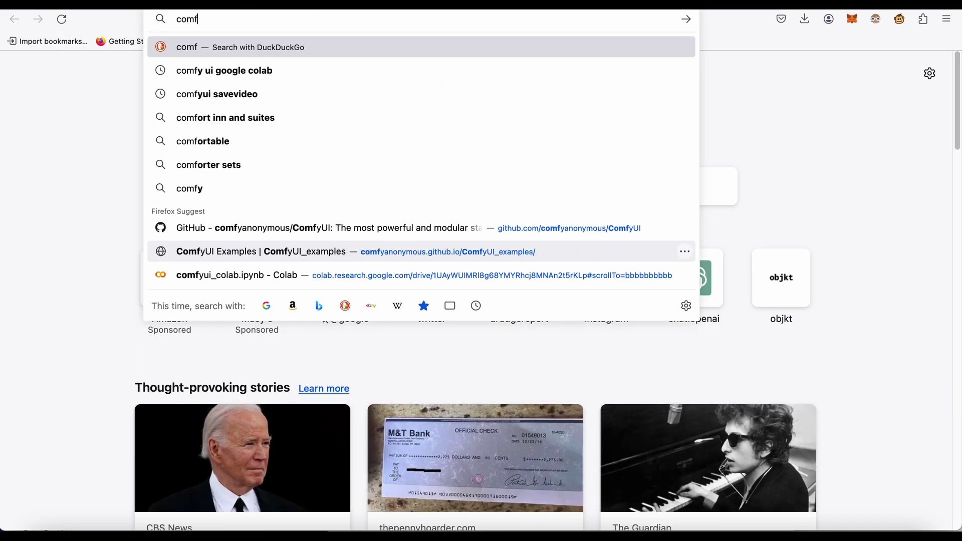
pyautogui.press('Down')
pyautogui.press('BackSpace')
pyautogui.press('BackSpace')
pyautogui.press('BackSpace')
pyautogui.press('BackSpace')
pyautogui.press('BackSpace')
pyautogui.press('BackSpace')
pyautogui.press('BackSpace')
pyautogui.press('BackSpace')
pyautogui.press('BackSpace')
pyautogui.press('BackSpace')
pyautogui.press('BackSpace')
pyautogui.press('BackSpace')
pyautogui.press('BackSpace')
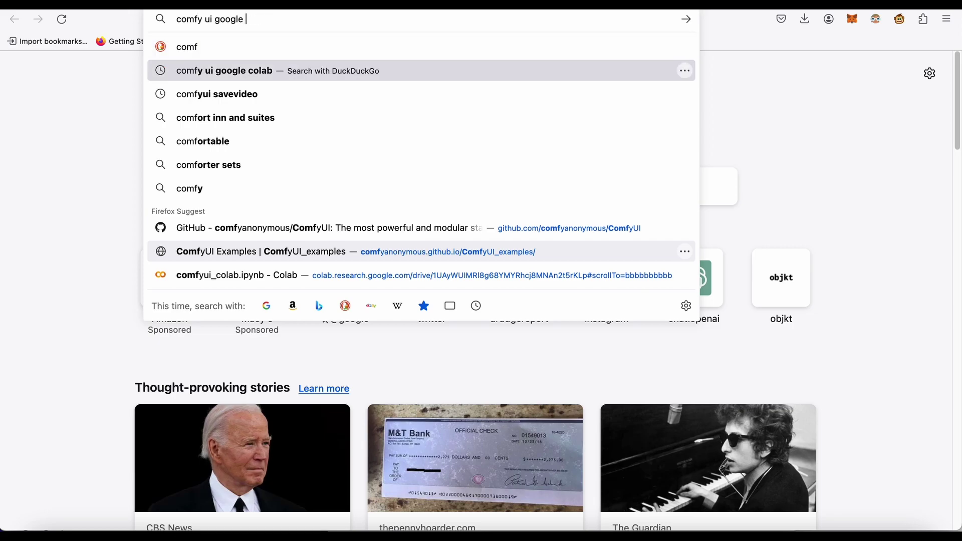
pyautogui.write('github')
pyautogui.press('Return')
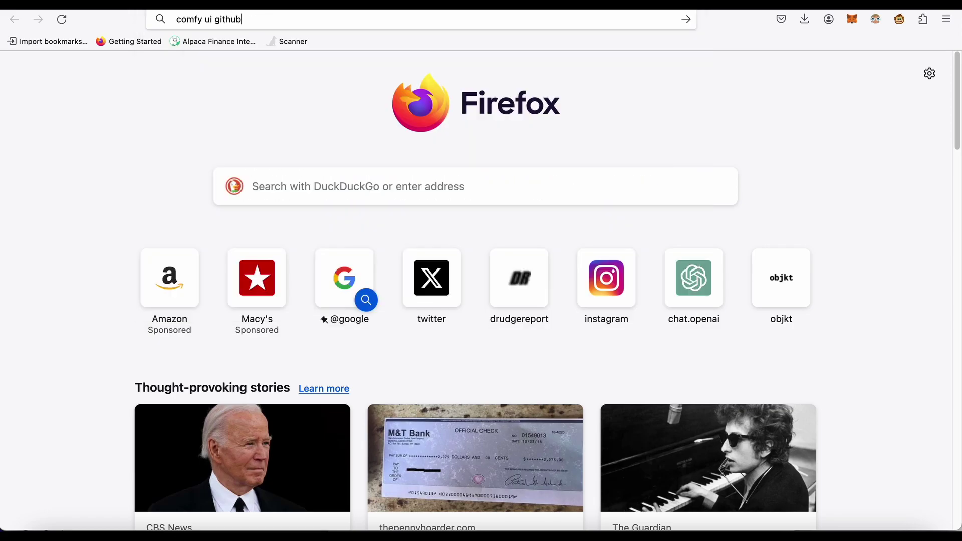
# Open the ComfyUI GitHub repository and its comfyui_colab.ipynb notebook file
pyautogui.scroll(-5, 364, 316)
pyautogui.click(269, 168)
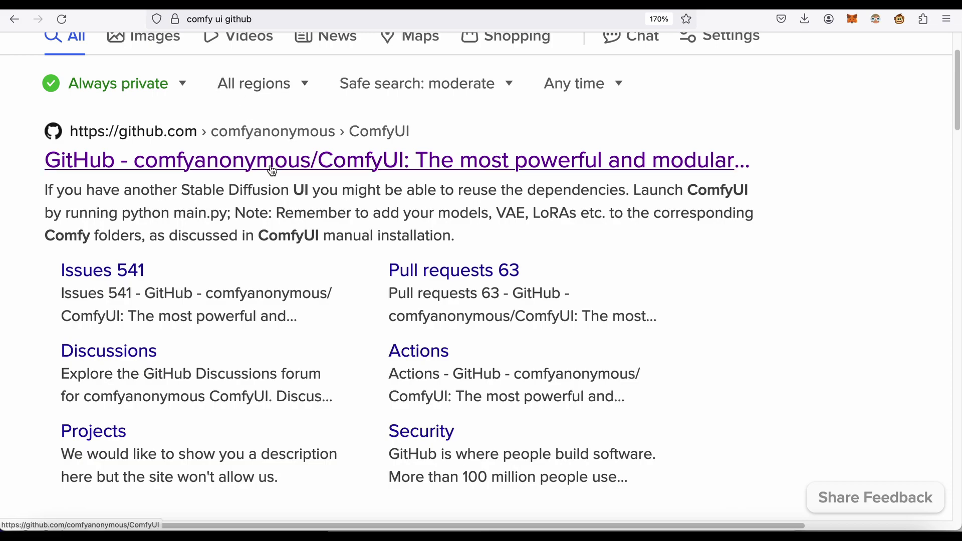
pyautogui.scroll(-15, 290, 390)
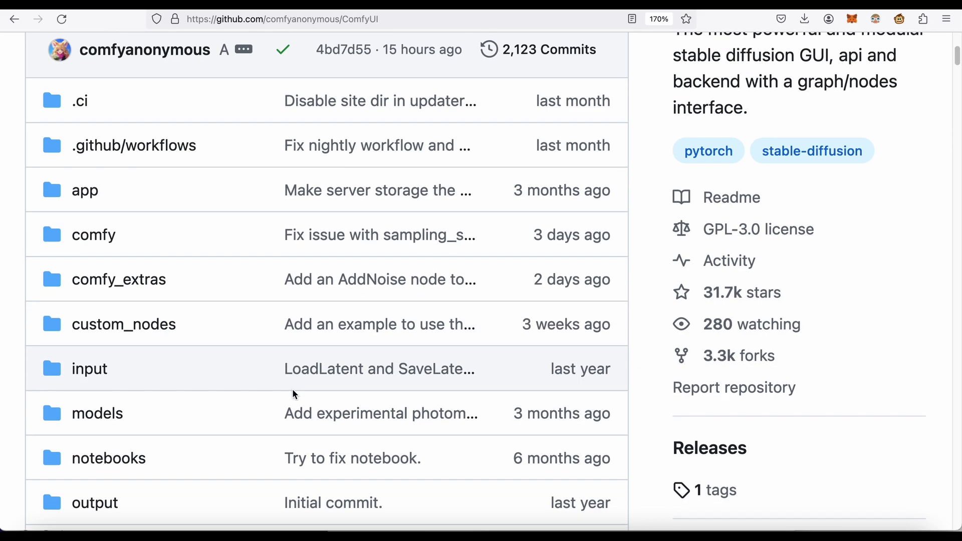
pyautogui.scroll(-15, 288, 388)
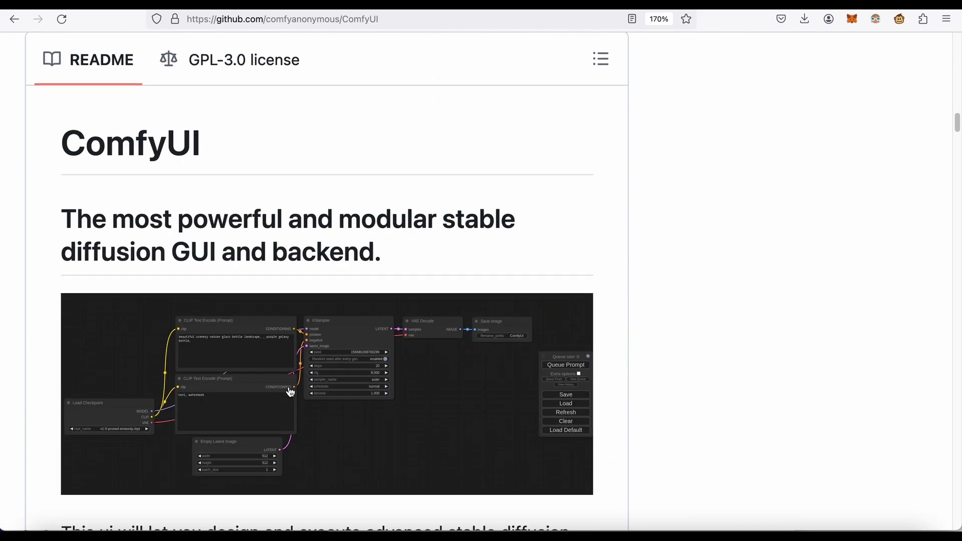
pyautogui.scroll(-15, 210, 276)
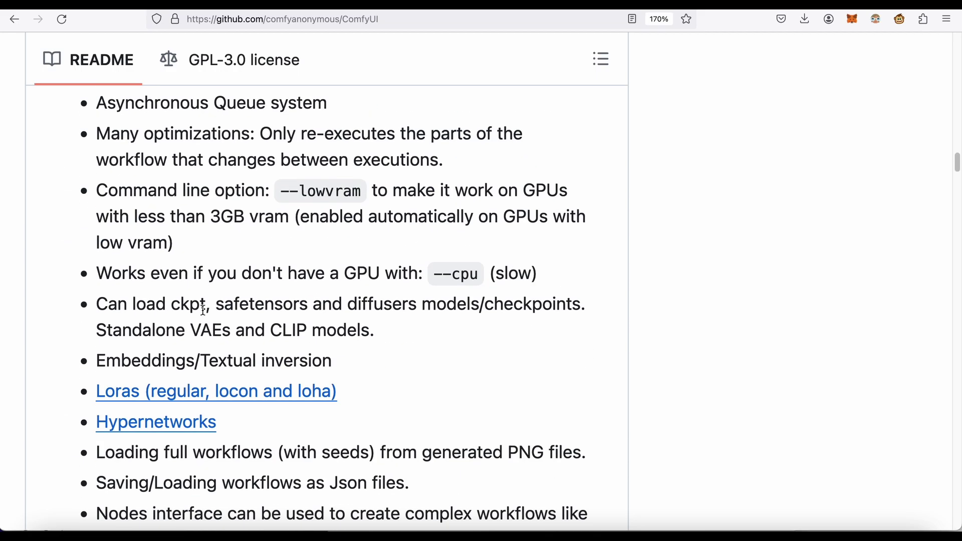
pyautogui.scroll(-15, 205, 315)
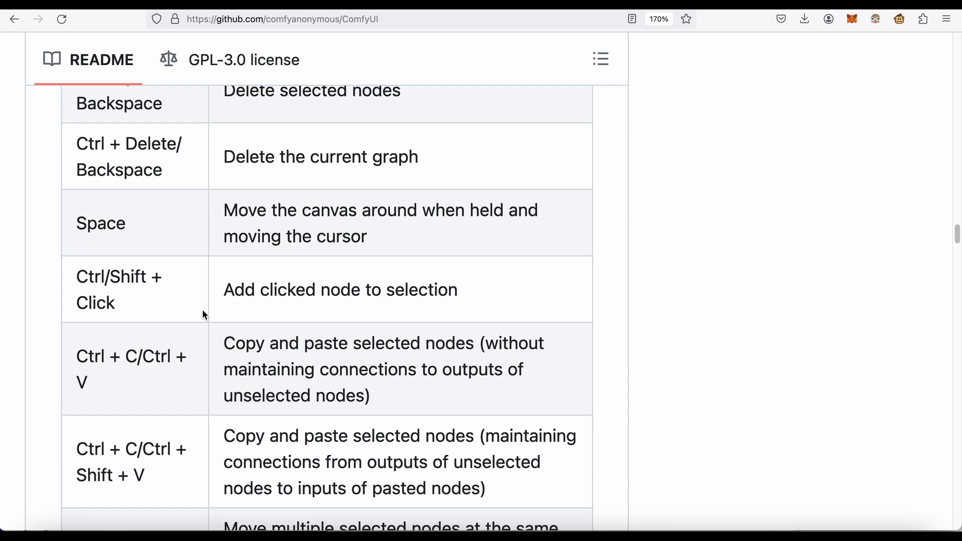
pyautogui.scroll(-8, 203, 310)
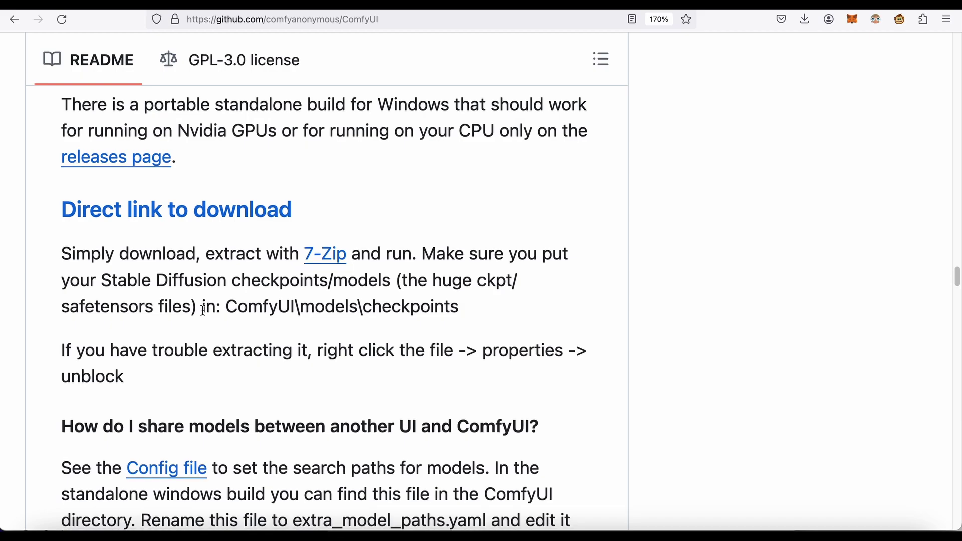
pyautogui.click(196, 284)
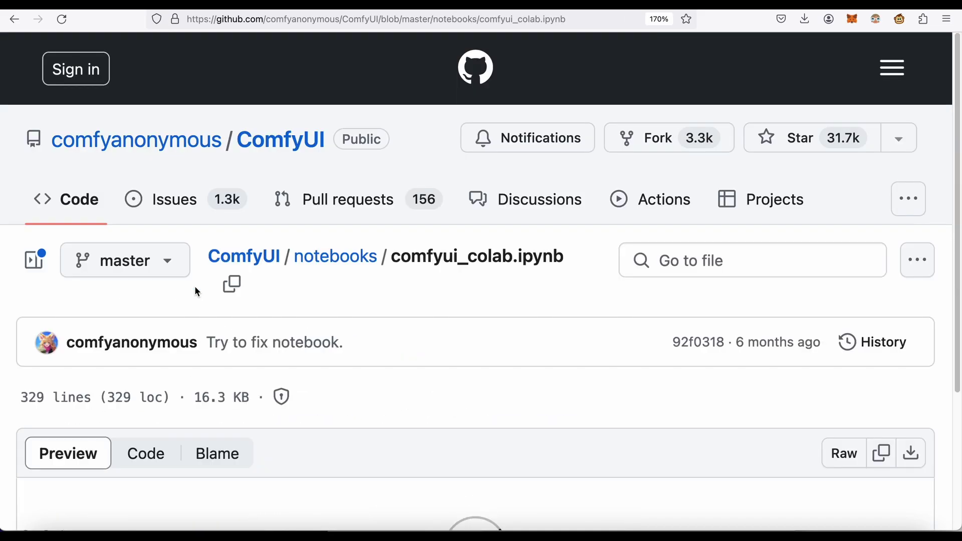
pyautogui.scroll(-3, 239, 339)
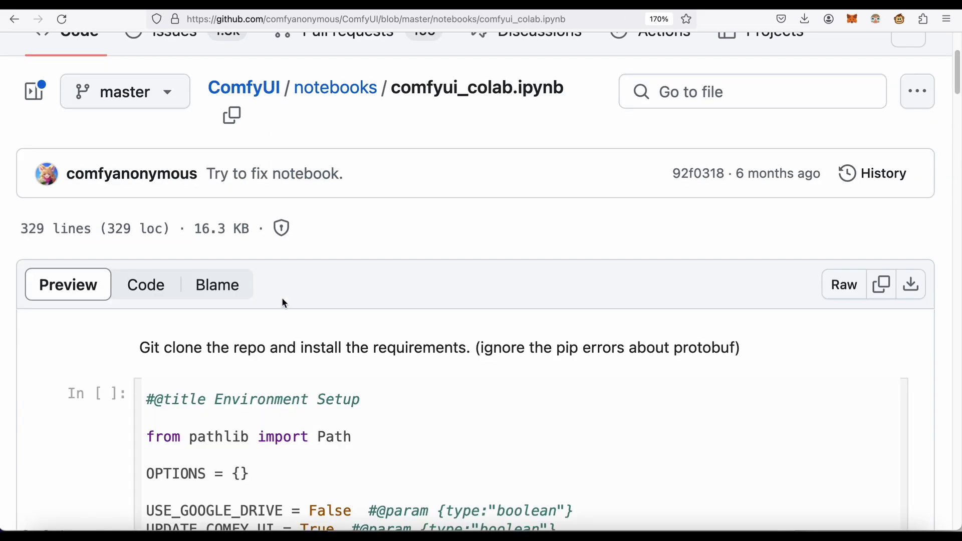
pyautogui.scroll(-2, 445, 221)
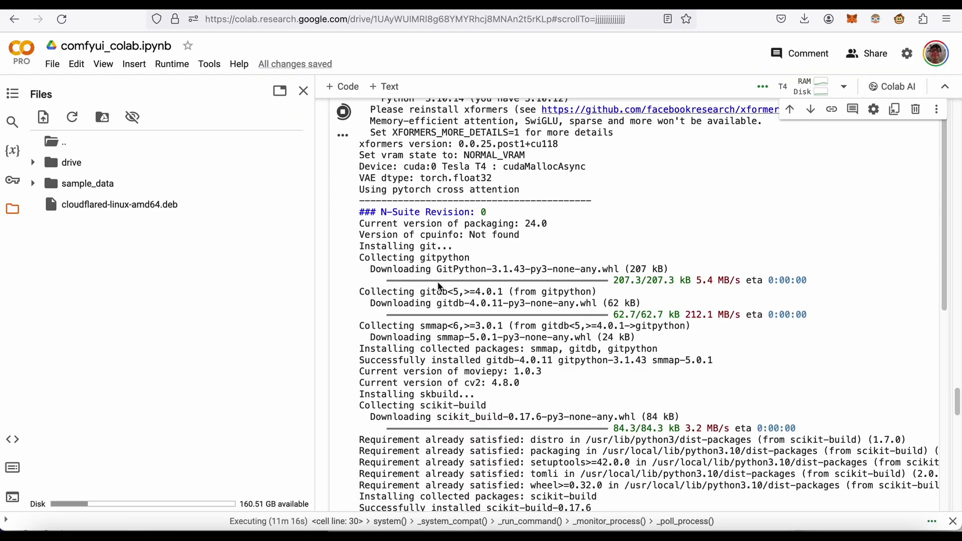
pyautogui.scroll(15, 439, 286)
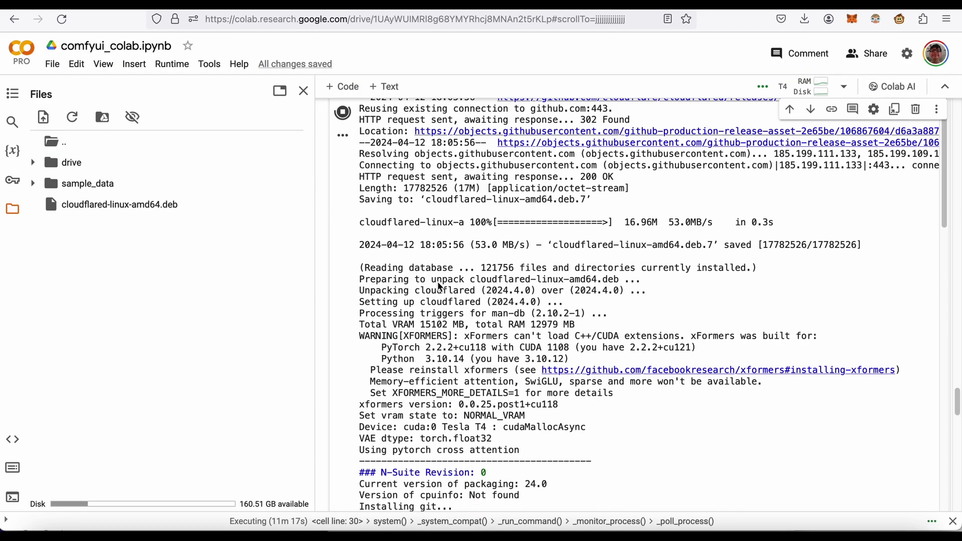
pyautogui.scroll(20, 544, 268)
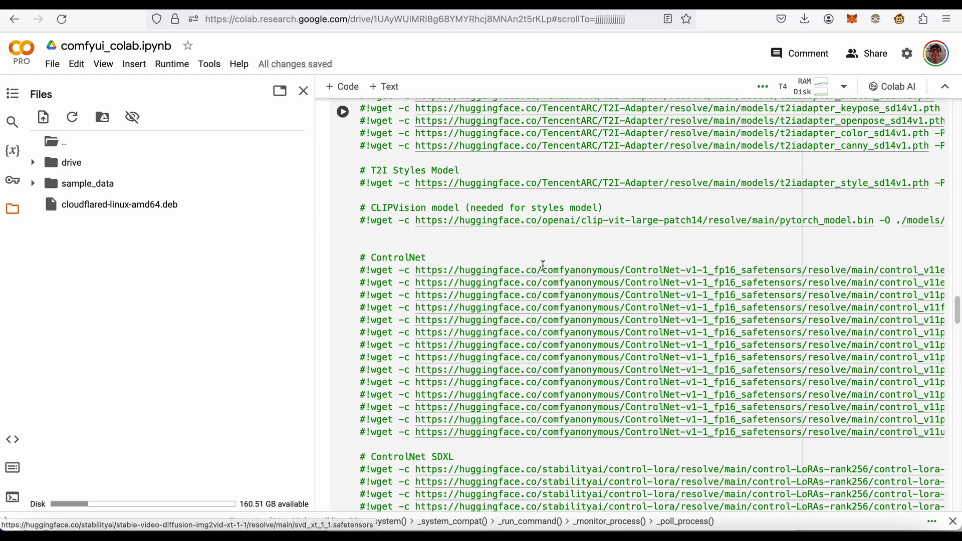
pyautogui.scroll(20, 543, 265)
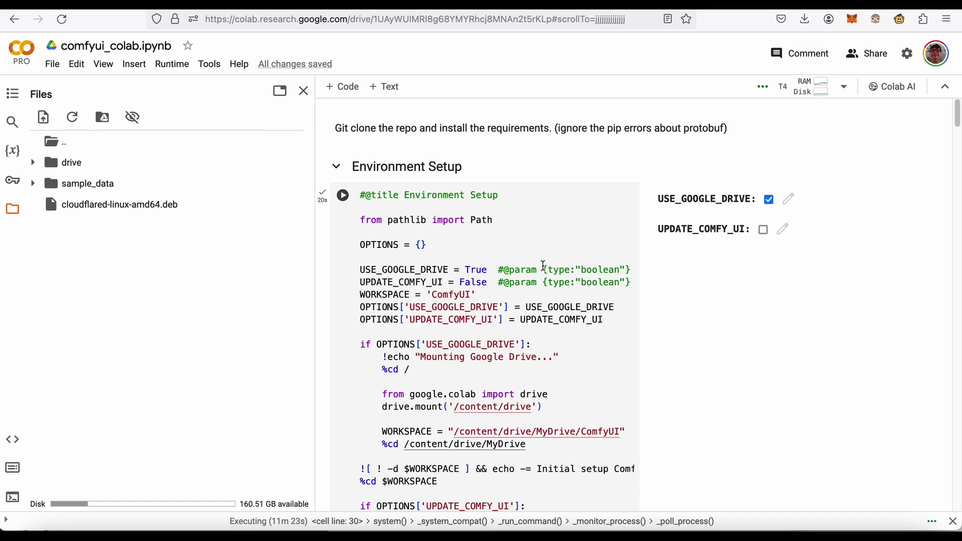
pyautogui.scroll(-2, 493, 281)
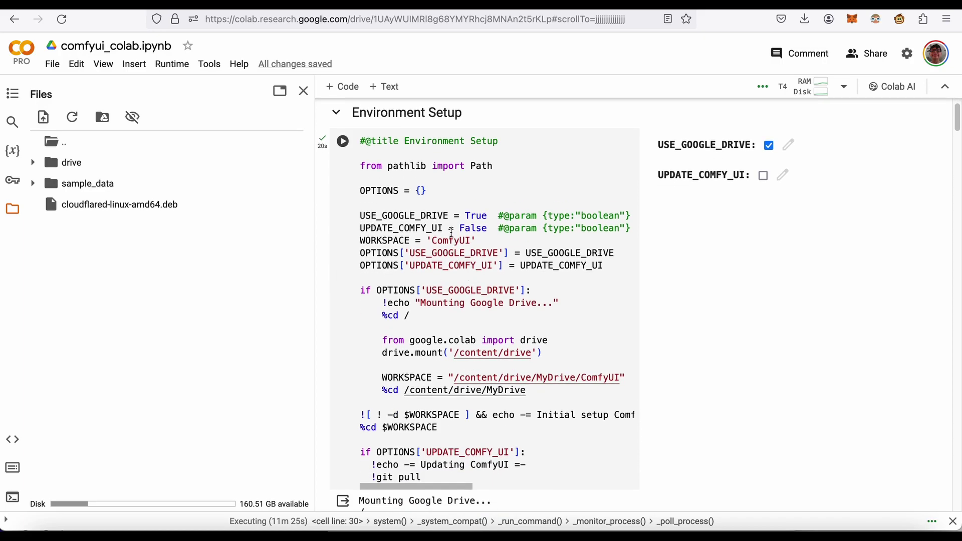
pyautogui.scroll(-2, 467, 207)
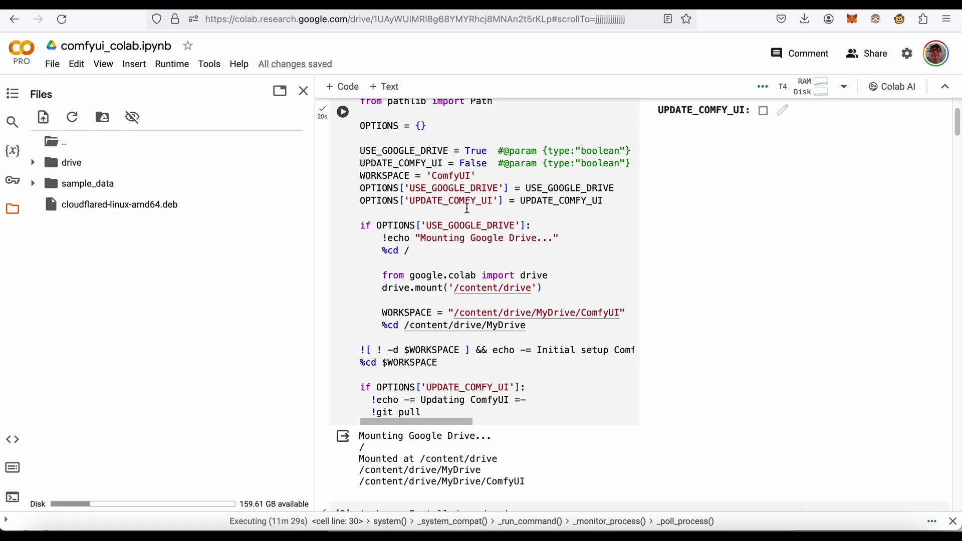
pyautogui.scroll(-10, 467, 208)
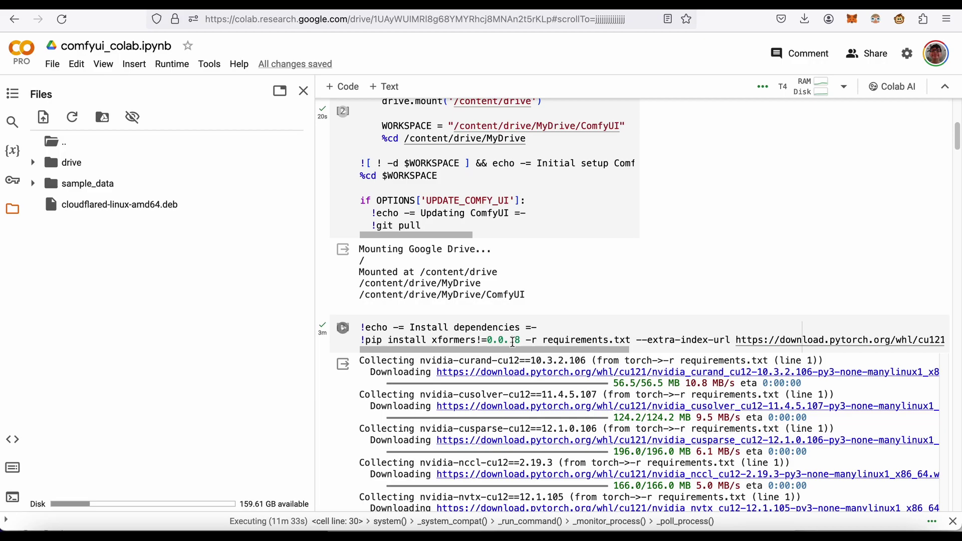
pyautogui.scroll(7, 505, 326)
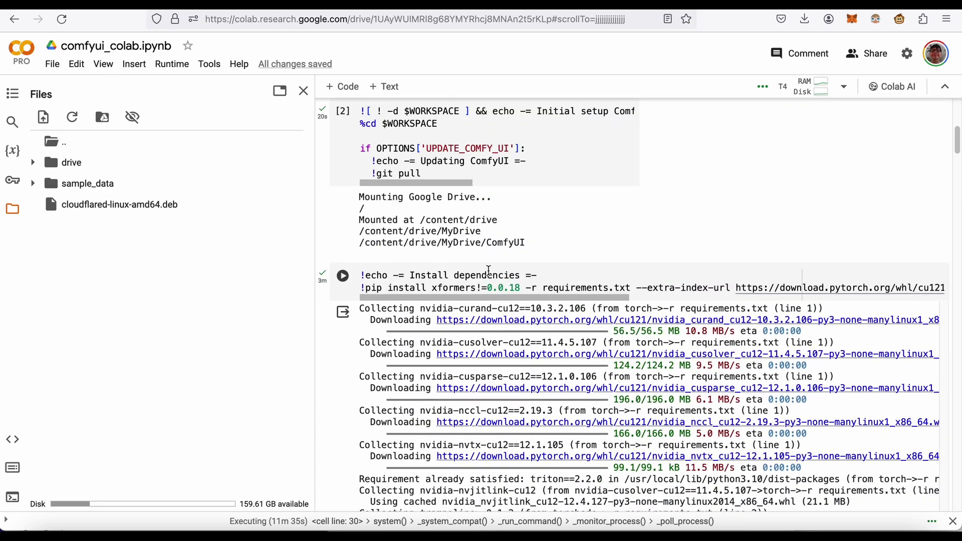
pyautogui.scroll(-4, 493, 298)
pyautogui.scroll(-15, 492, 297)
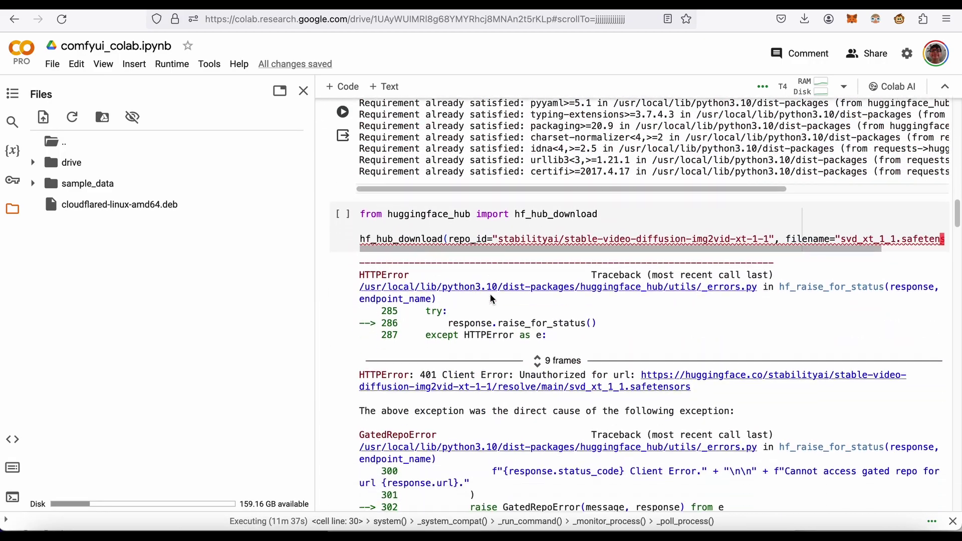
pyautogui.scroll(-6, 490, 295)
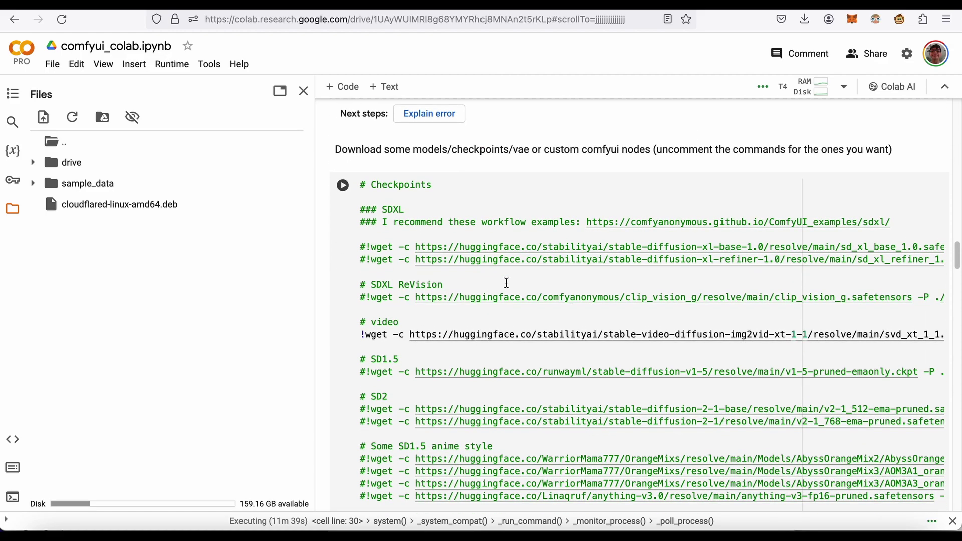
pyautogui.click(509, 282)
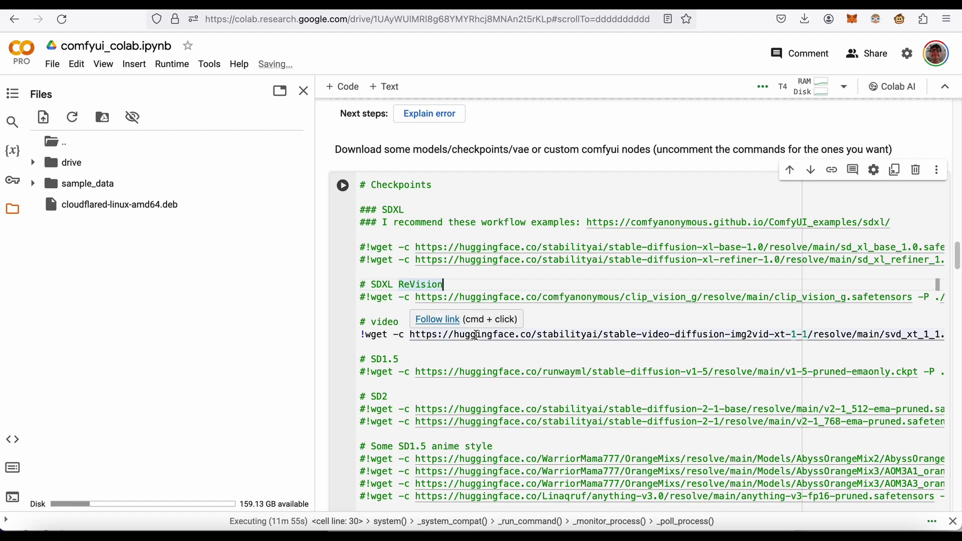
pyautogui.scroll(5, 551, 335)
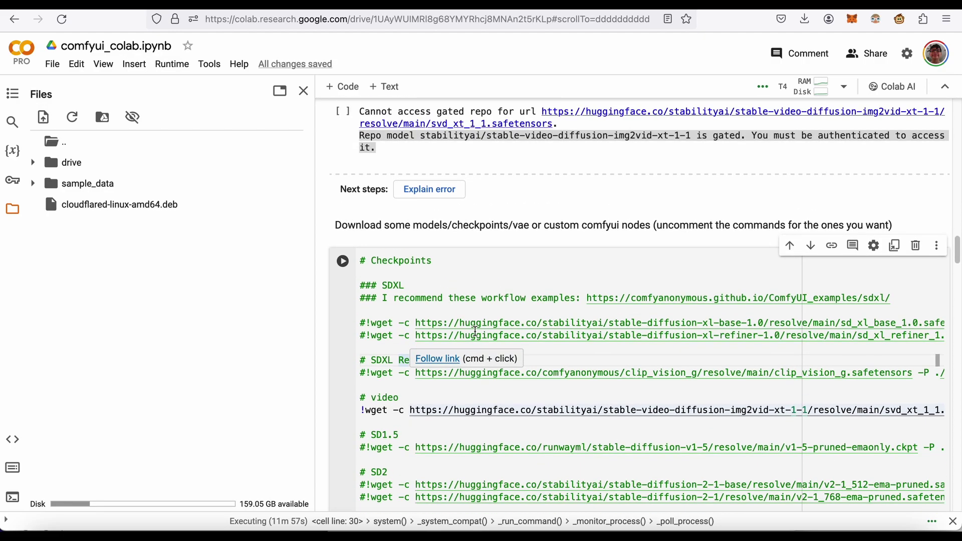
pyautogui.scroll(6, 684, 333)
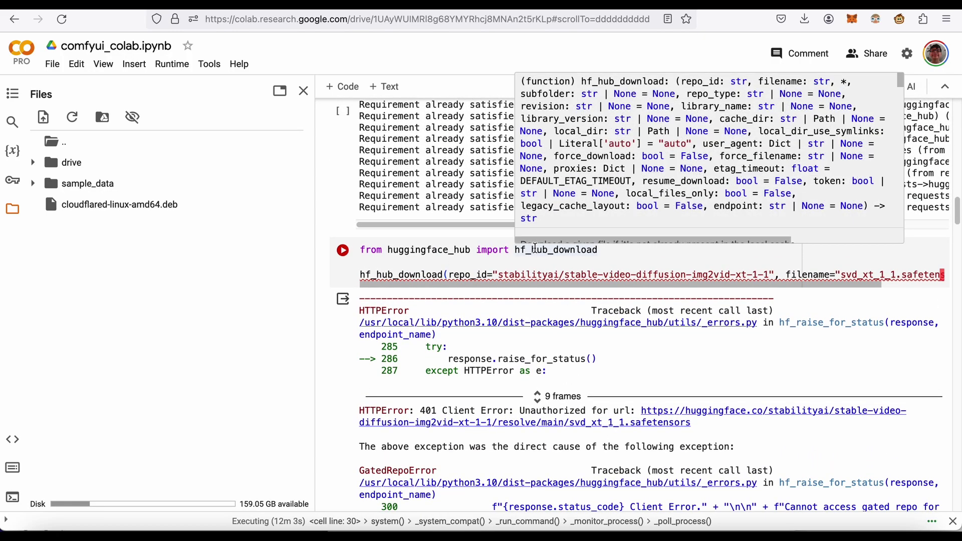
pyautogui.click(447, 274)
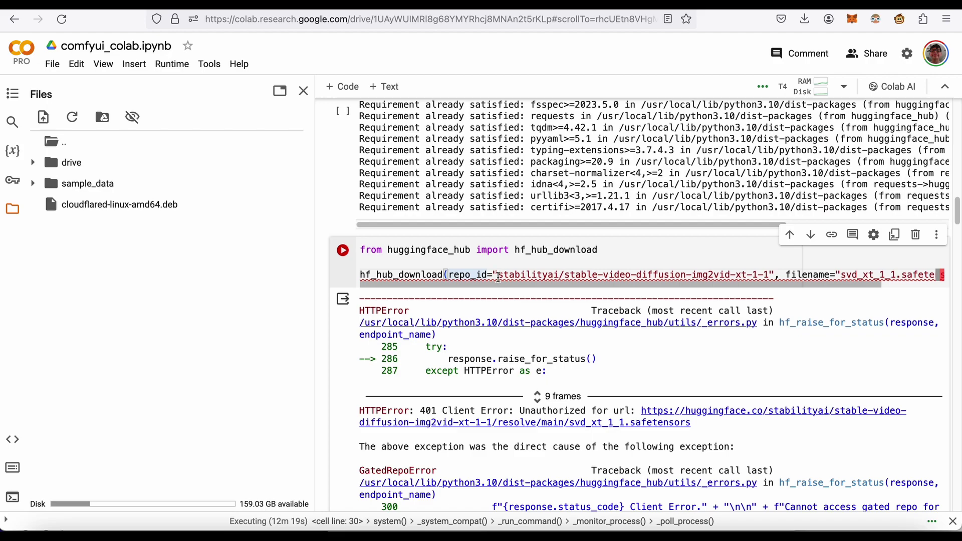
pyautogui.scroll(2, 498, 276)
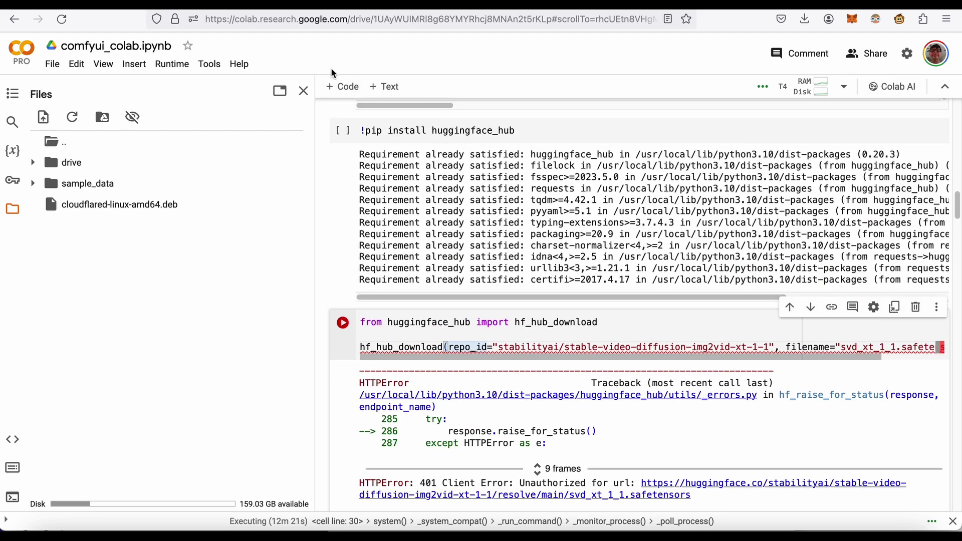
pyautogui.hotkey('ctrl', 'Tab')
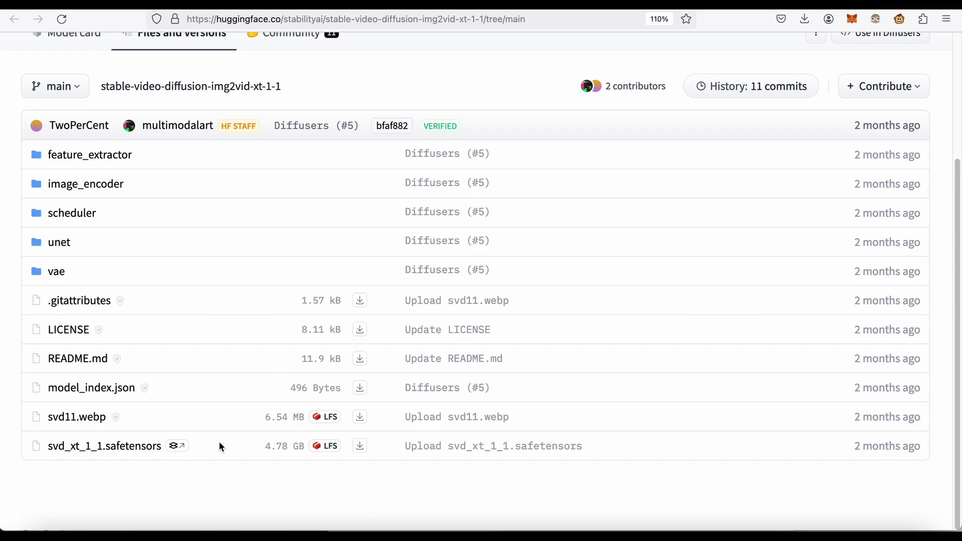
pyautogui.scroll(3, 327, 266)
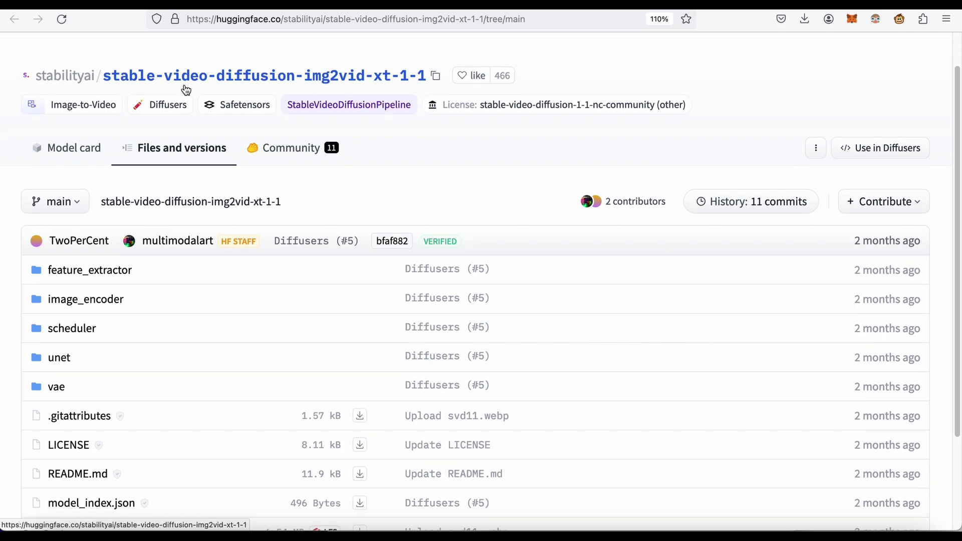
pyautogui.scroll(-3, 286, 230)
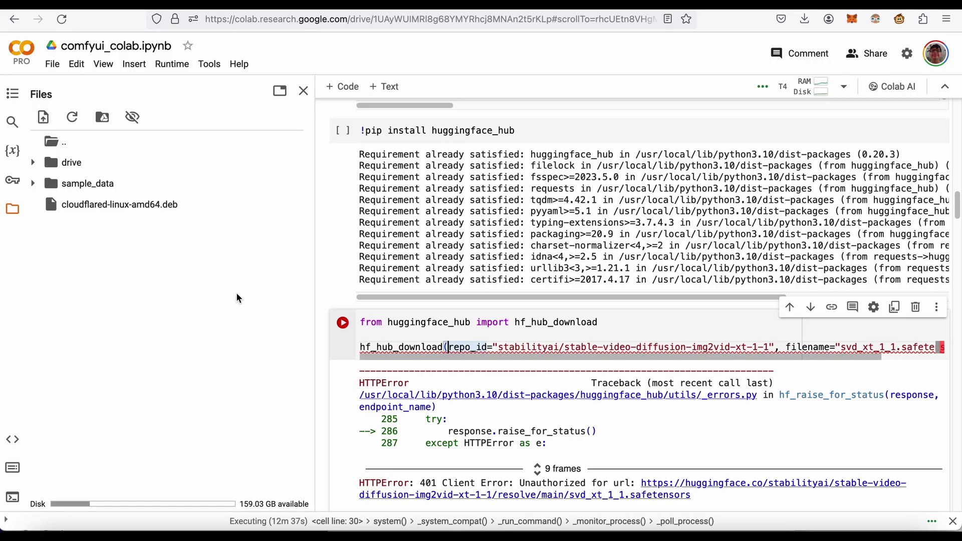
# Expand drive > MyDrive > ComfyUI > models > checkpoints in the Files panel
pyautogui.click(33, 164)
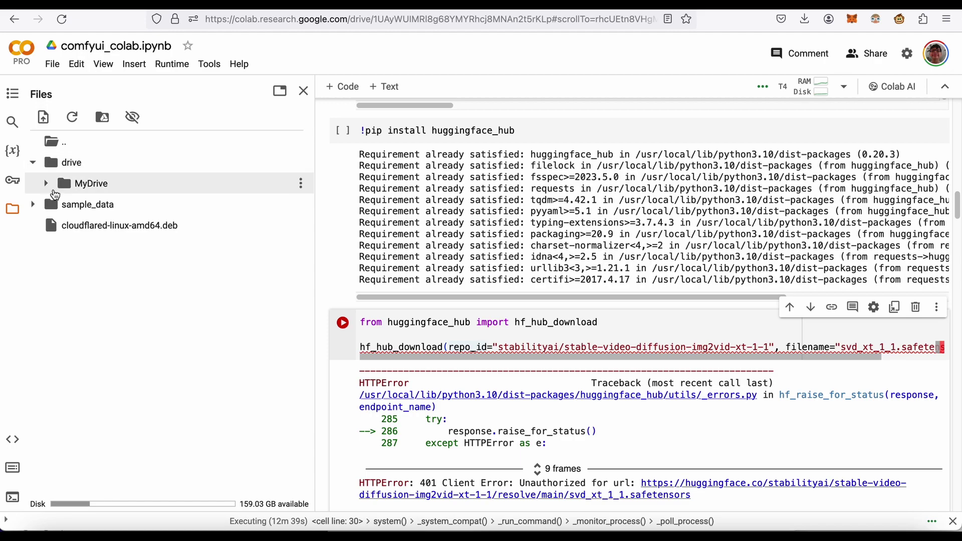
pyautogui.click(46, 184)
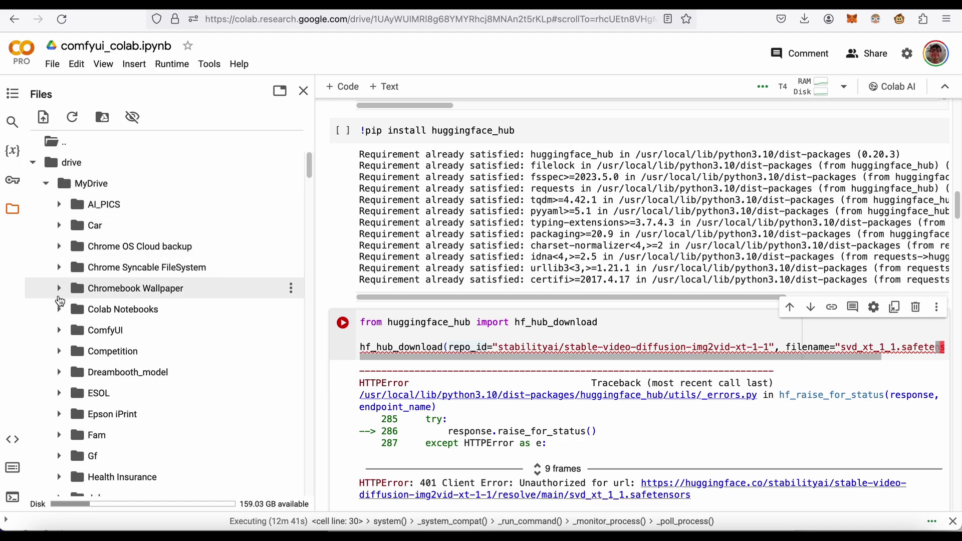
pyautogui.scroll(-1, 65, 321)
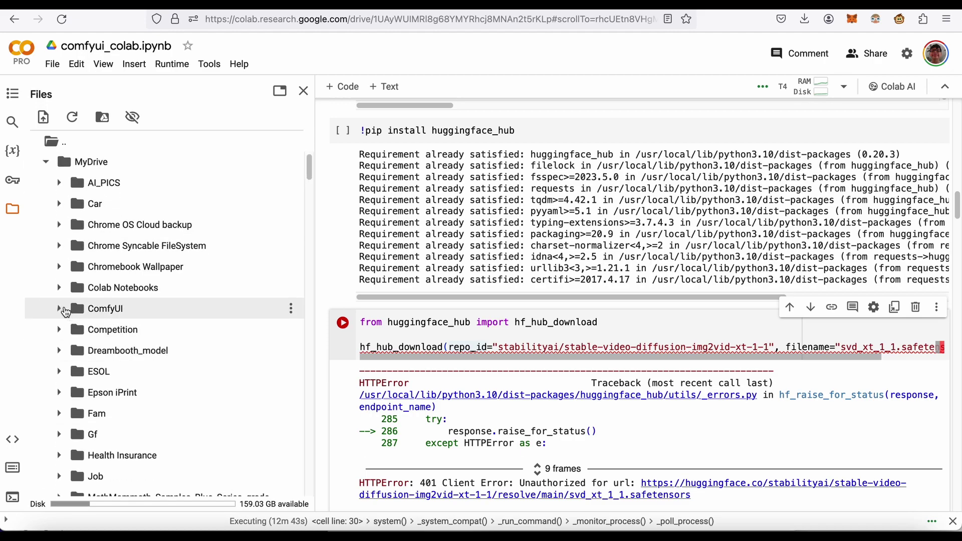
pyautogui.click(71, 314)
pyautogui.scroll(-3, 115, 310)
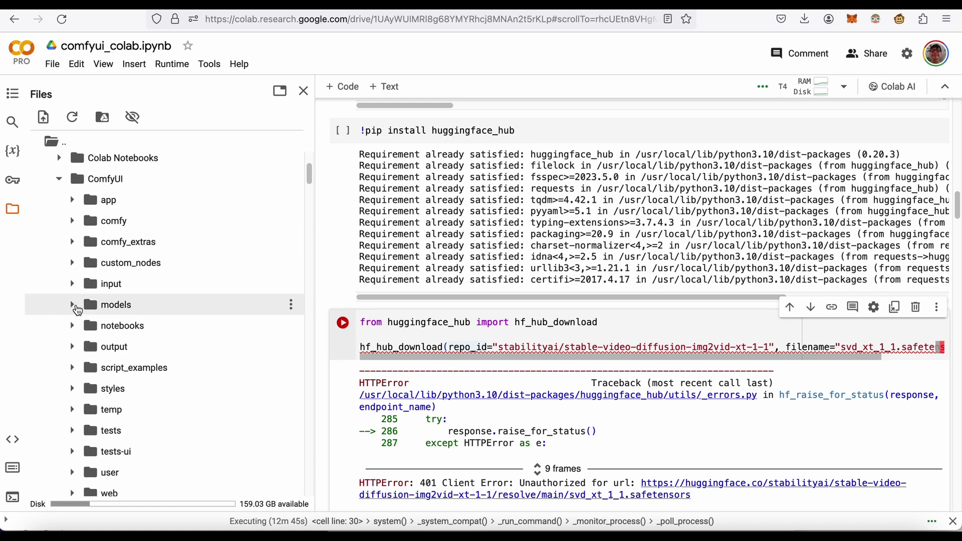
pyautogui.click(72, 304)
pyautogui.scroll(-1, 90, 309)
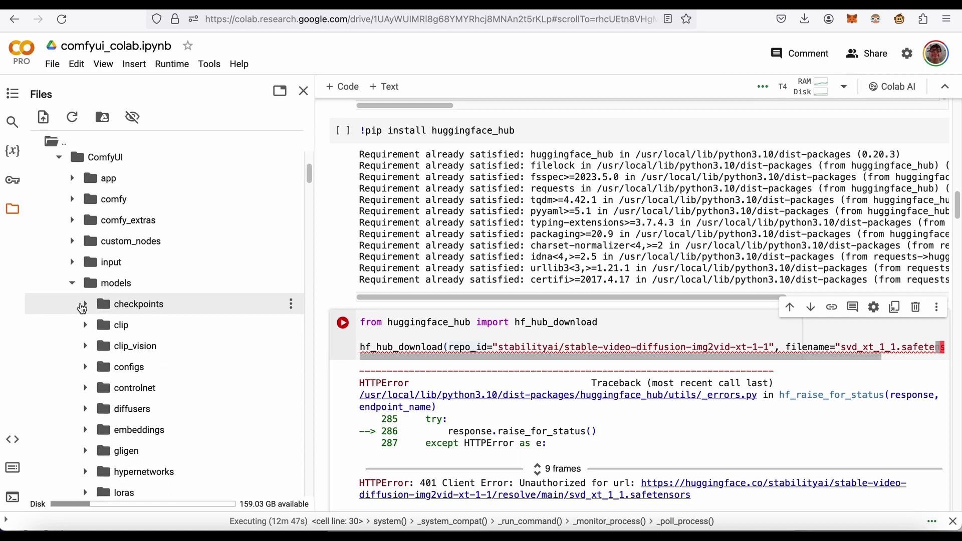
pyautogui.click(83, 305)
pyautogui.scroll(-1, 175, 320)
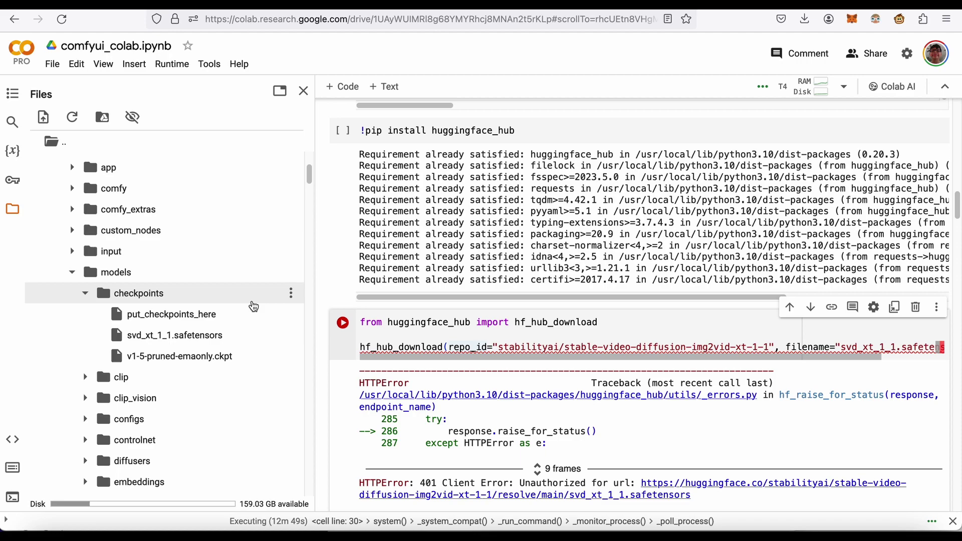
# Start an upload into the checkpoints folder, then cancel without choosing a file
pyautogui.click(291, 296)
pyautogui.click(293, 296)
pyautogui.scroll(-10, 248, 341)
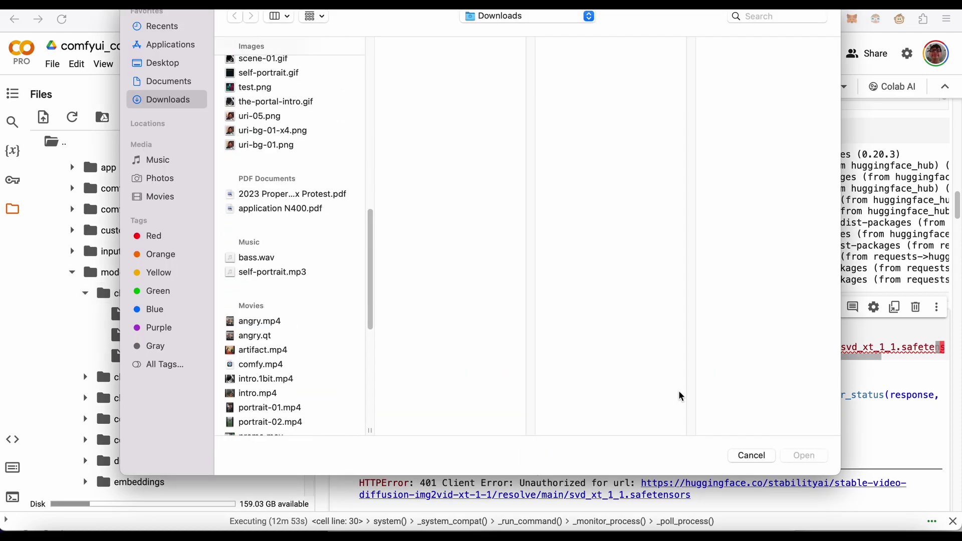
pyautogui.click(751, 456)
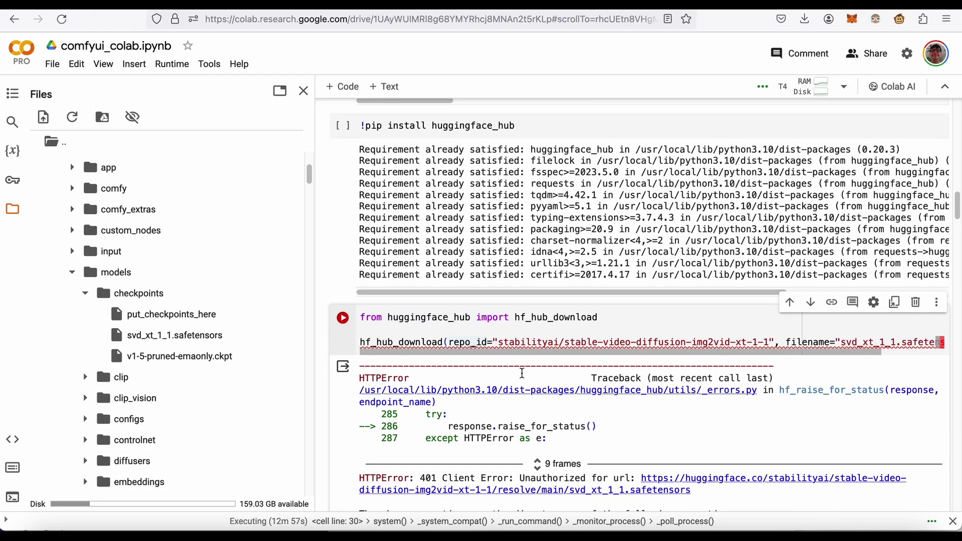
# Select hf_hub_download in the import line and focus the Checkpoints download cell
pyautogui.scroll(-1, 450, 301)
pyautogui.doubleClick(551, 300)
pyautogui.scroll(-10, 522, 346)
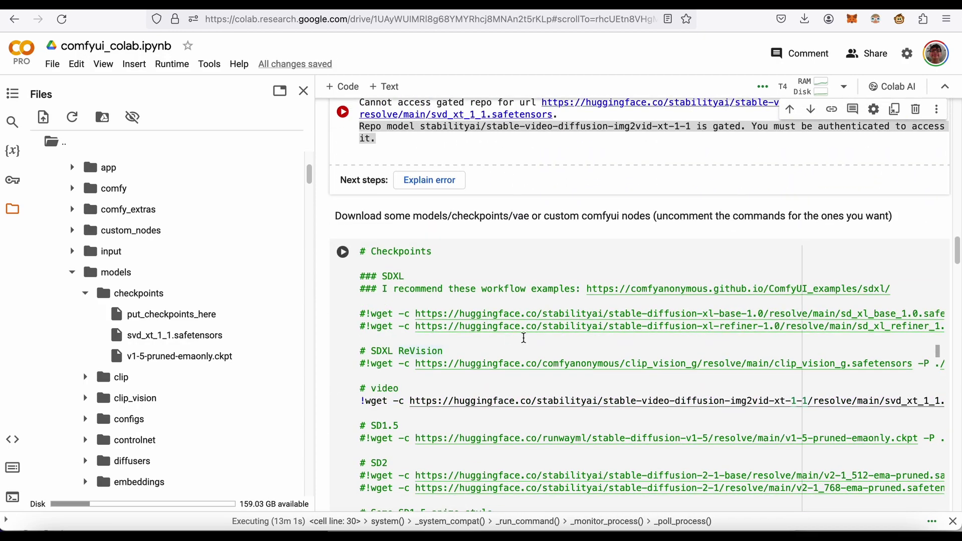
pyautogui.click(521, 352)
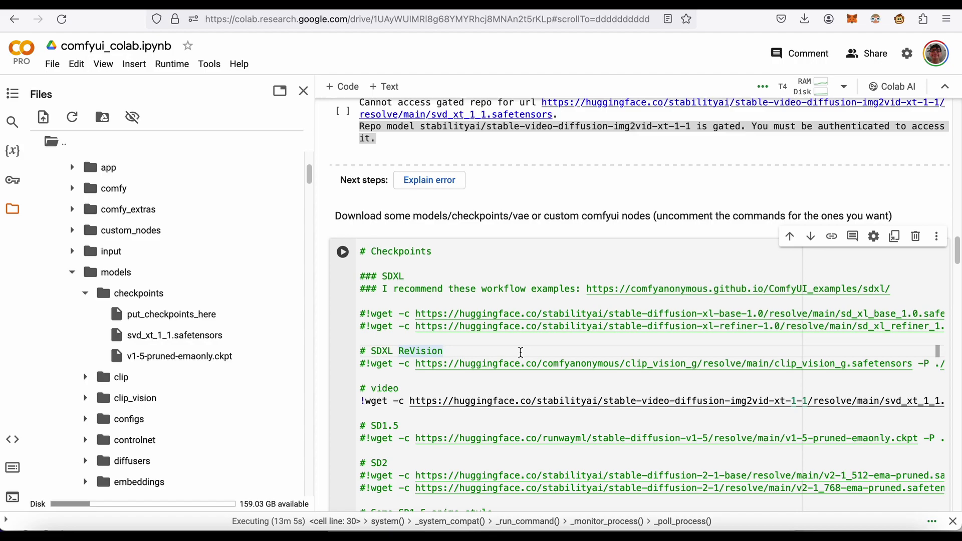
# Scroll to the cloudflared run cell and through its log to the trycloudflare URLs
pyautogui.scroll(-1, 520, 352)
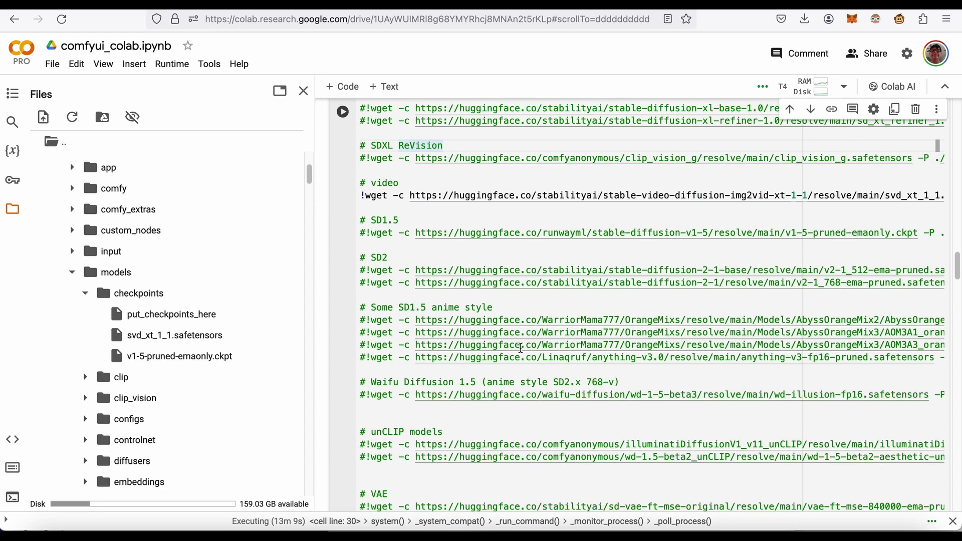
pyautogui.scroll(-20, 521, 347)
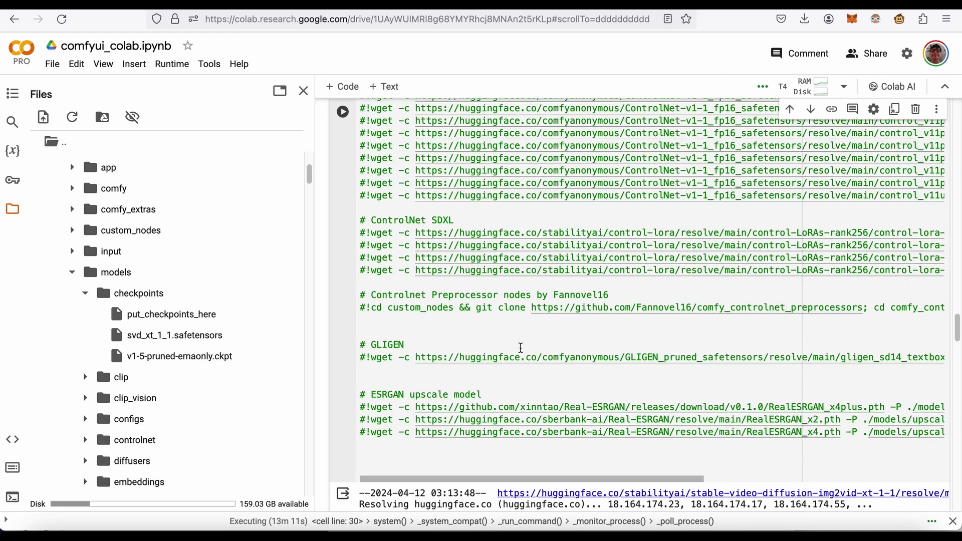
pyautogui.scroll(-5, 521, 347)
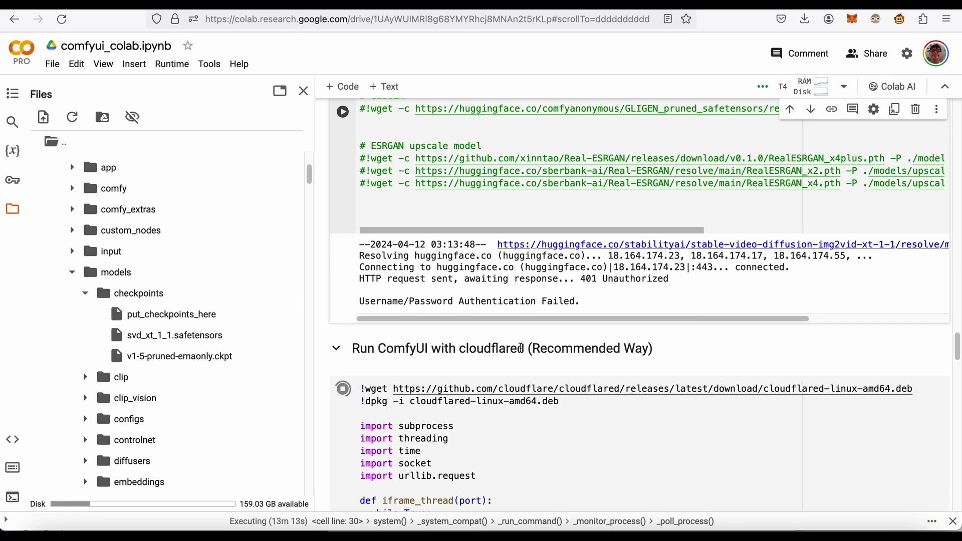
pyautogui.scroll(-4, 521, 347)
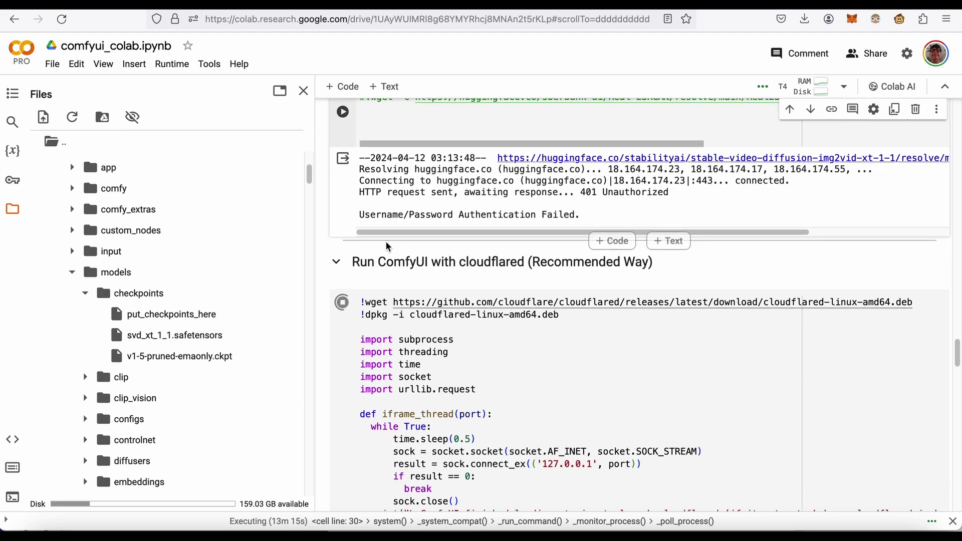
pyautogui.scroll(-1, 351, 280)
pyautogui.click(343, 283)
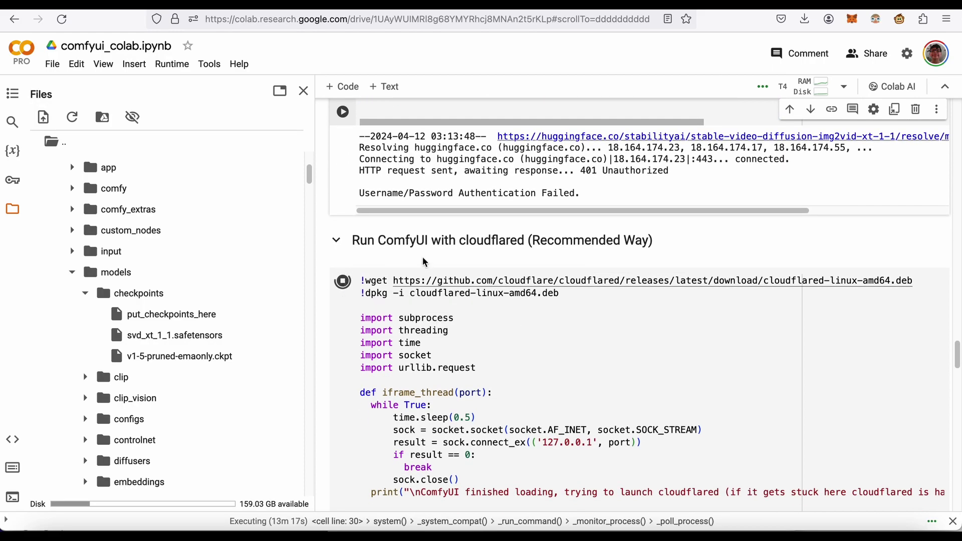
pyautogui.scroll(-10, 514, 299)
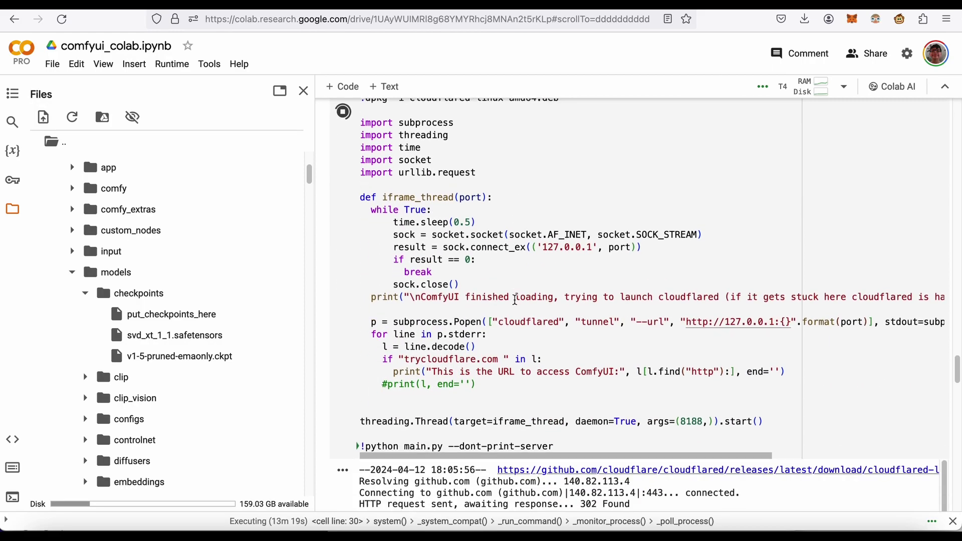
pyautogui.scroll(-10, 515, 300)
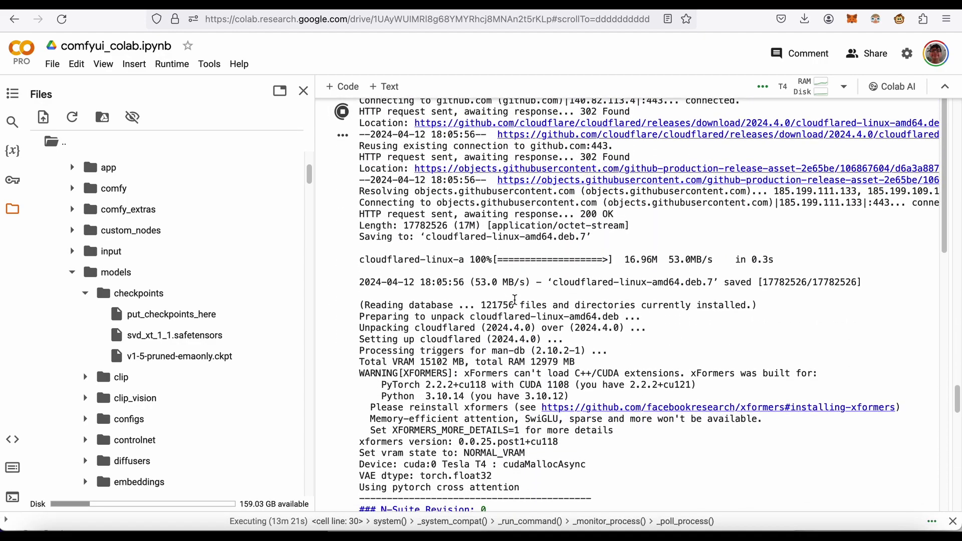
pyautogui.scroll(-10, 514, 301)
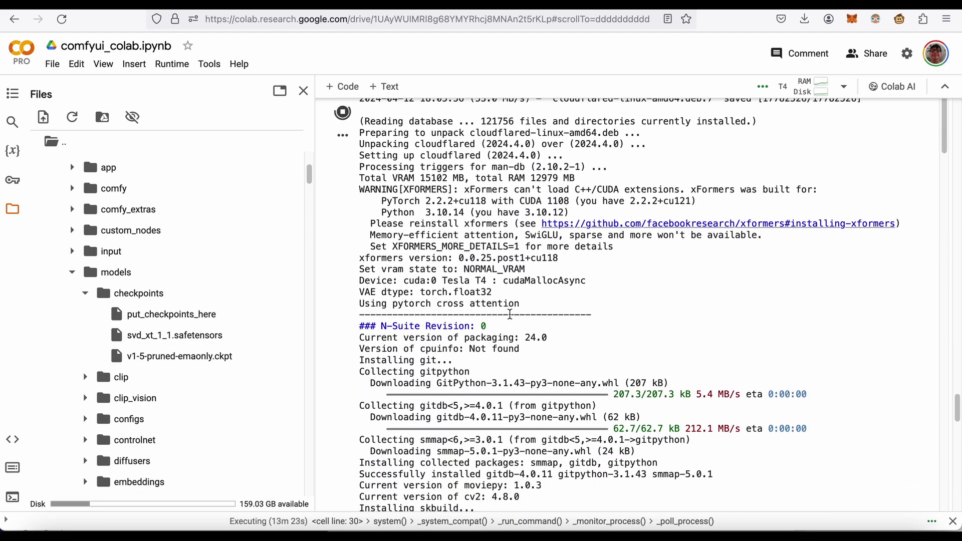
pyautogui.scroll(-15, 509, 315)
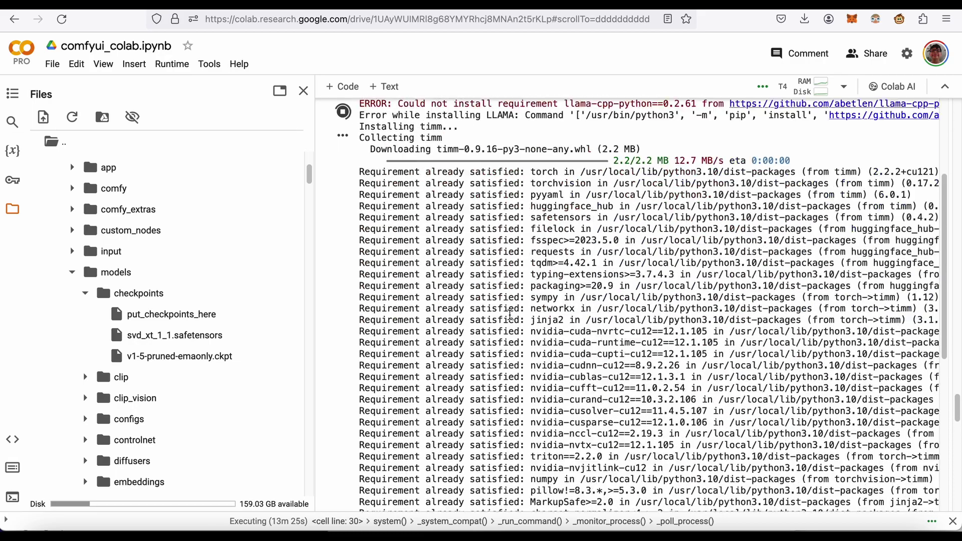
pyautogui.scroll(-12, 509, 314)
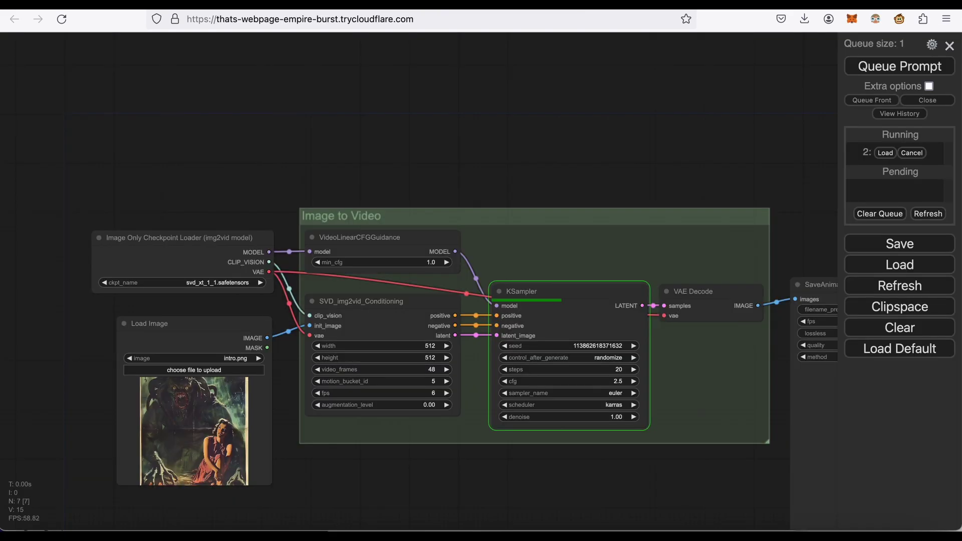
# Check the Colab log for sampling progress, then return to the ComfyUI workflow
pyautogui.hotkey('ctrl', 'shift', 'Tab')
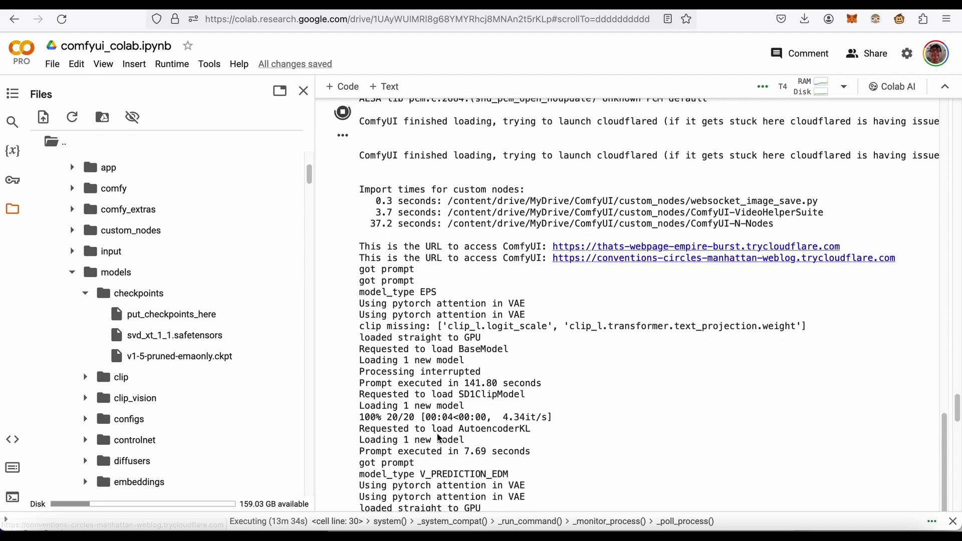
pyautogui.scroll(-1, 475, 411)
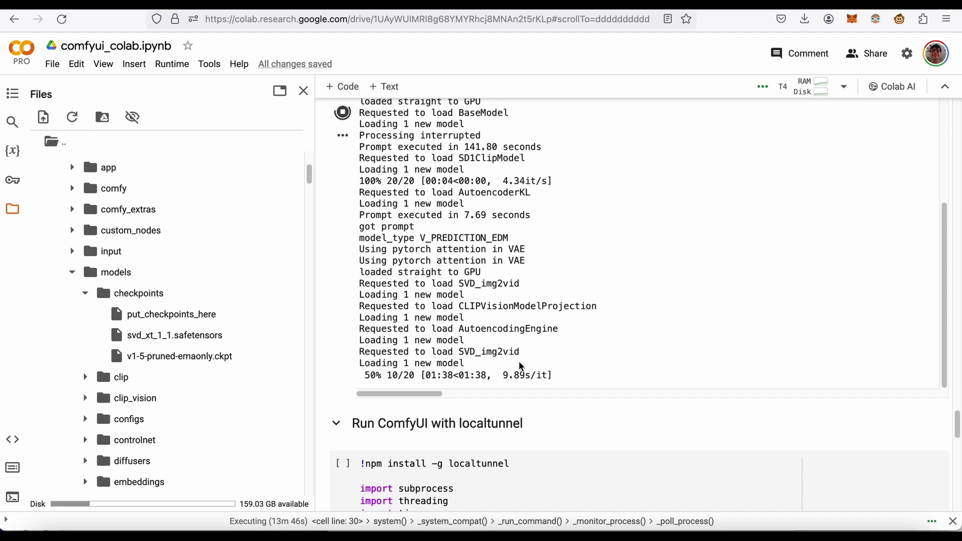
pyautogui.hotkey('ctrl', 'Tab')
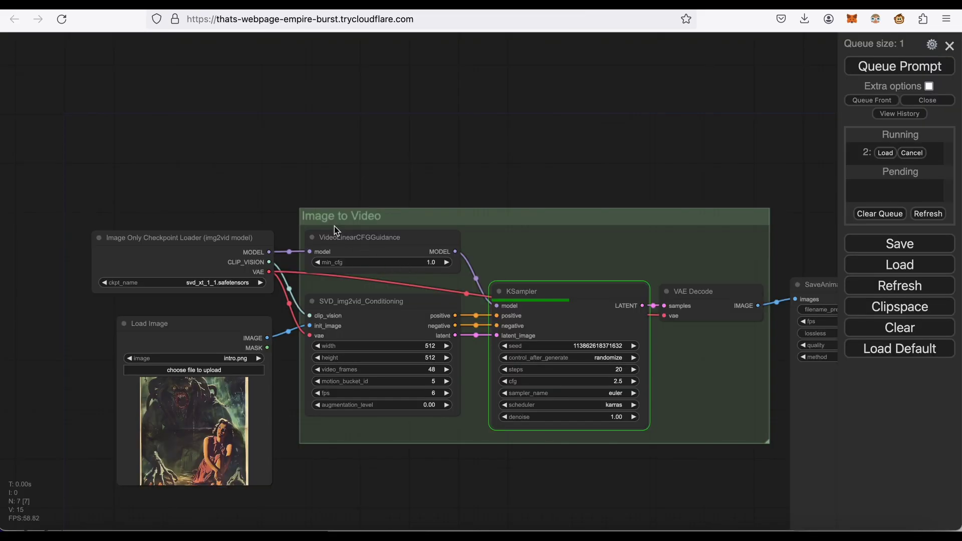
# Drag a link from VAE Decode's IMAGE output onto empty canvas to get node suggestions
pyautogui.scroll(-2, 650, 455)
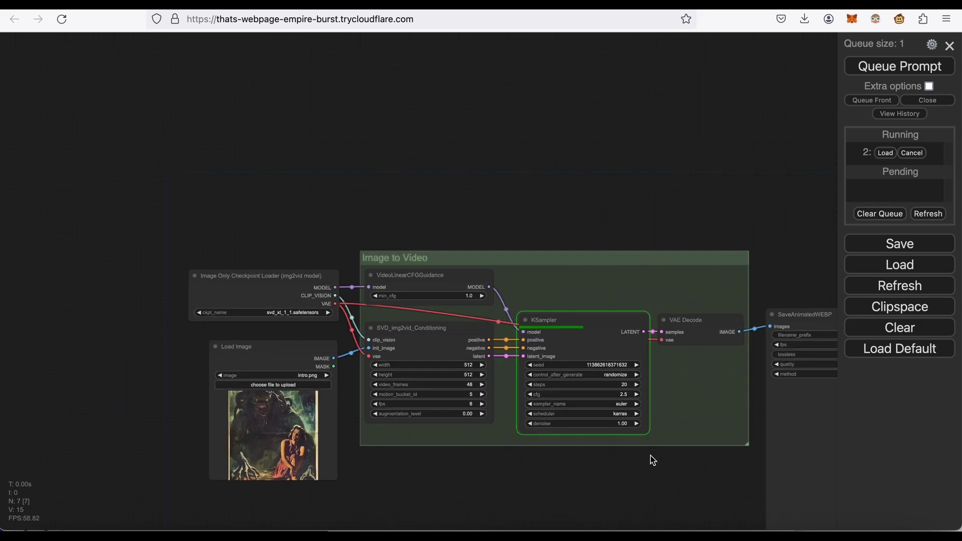
pyautogui.scroll(3, 650, 455)
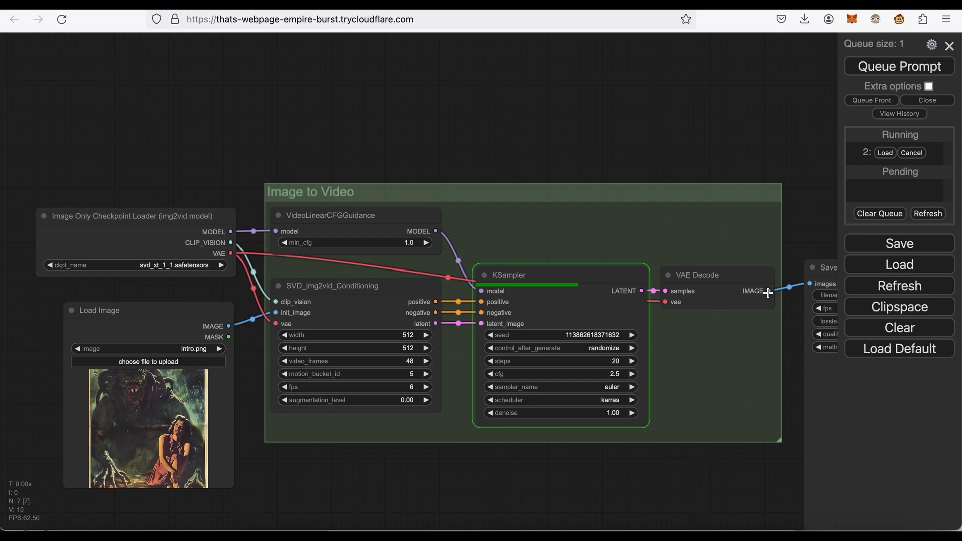
pyautogui.moveTo(768, 290); pyautogui.dragTo(729, 96)
pyautogui.moveTo(770, 291); pyautogui.dragTo(757, 128)
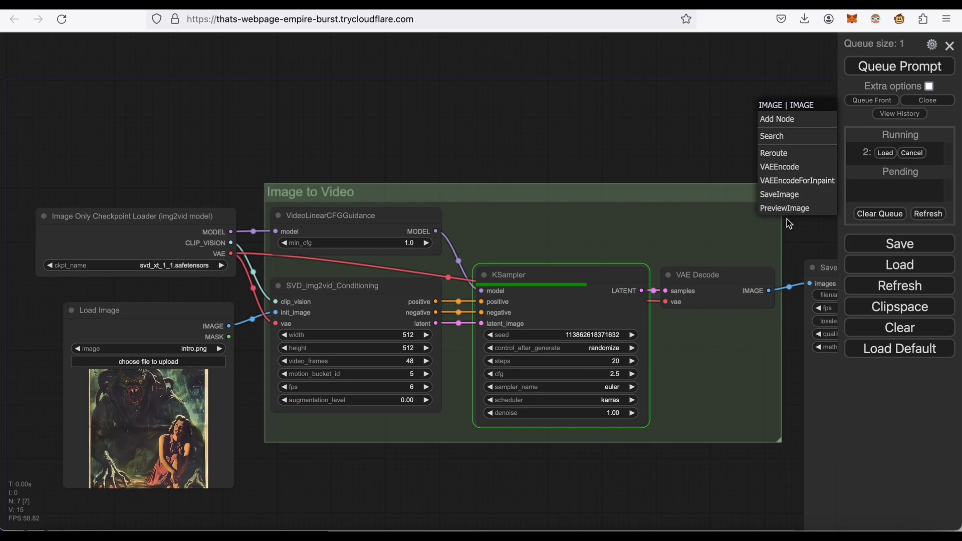
# Search nodes for 'image' to attach to the VAE Decode link
pyautogui.click(792, 136)
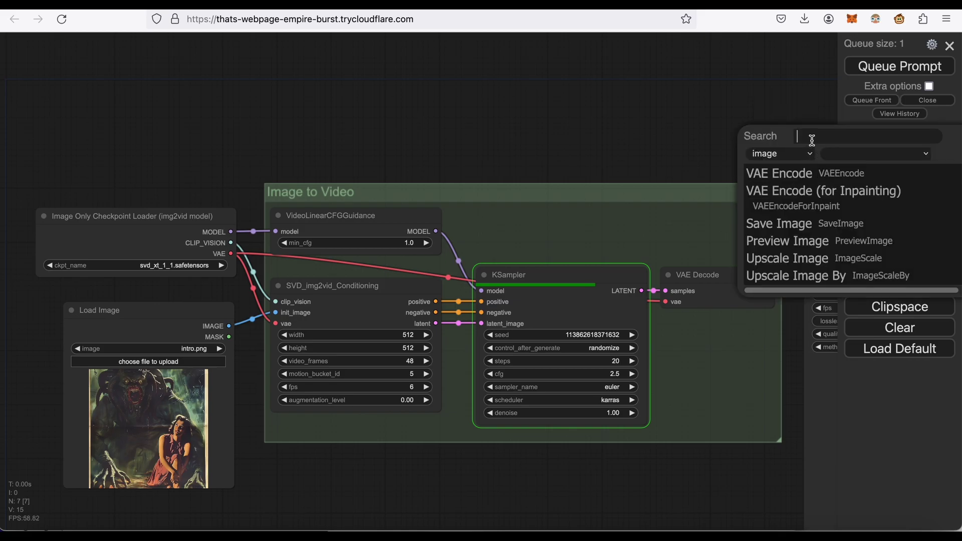
pyautogui.write('image')
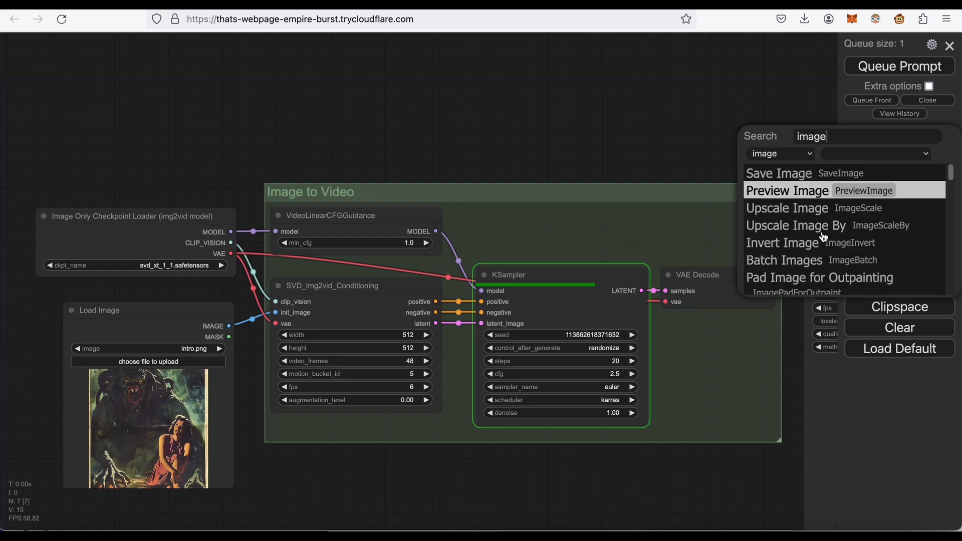
pyautogui.scroll(-8, 831, 240)
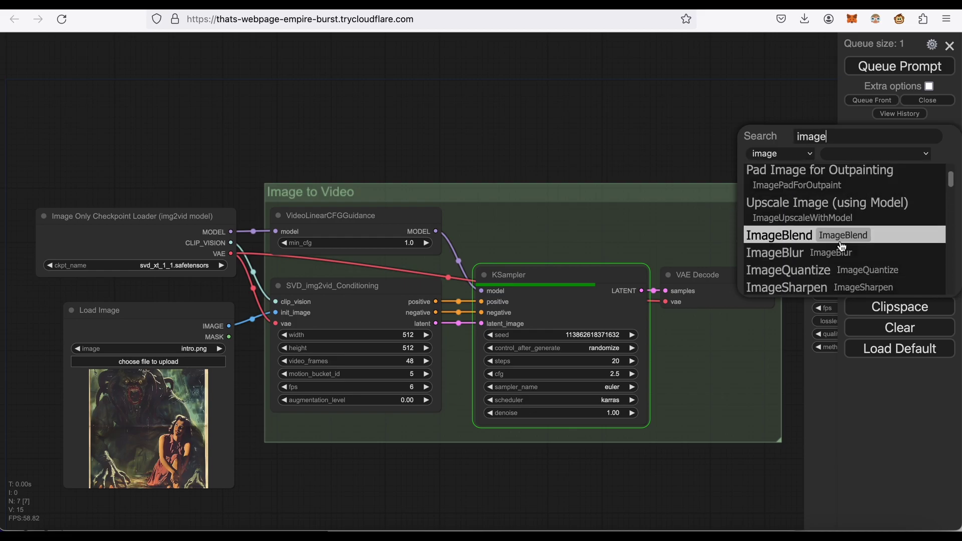
pyautogui.scroll(4, 849, 244)
pyautogui.scroll(-2, 848, 240)
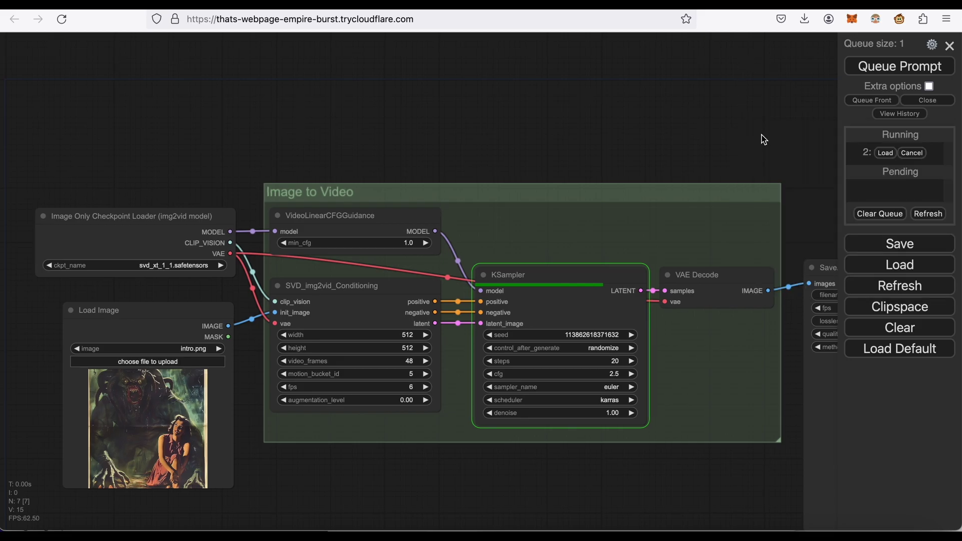
# Pan the graph, pull a new IMAGE link from VAE Decode and search nodes for 'video'
pyautogui.moveTo(760, 140); pyautogui.dragTo(575, 119)
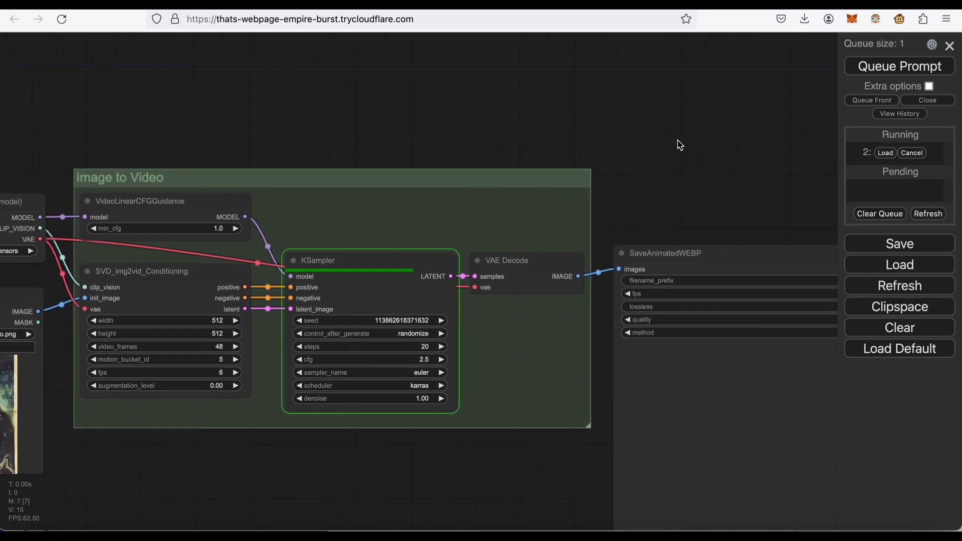
pyautogui.moveTo(680, 146); pyautogui.dragTo(597, 117)
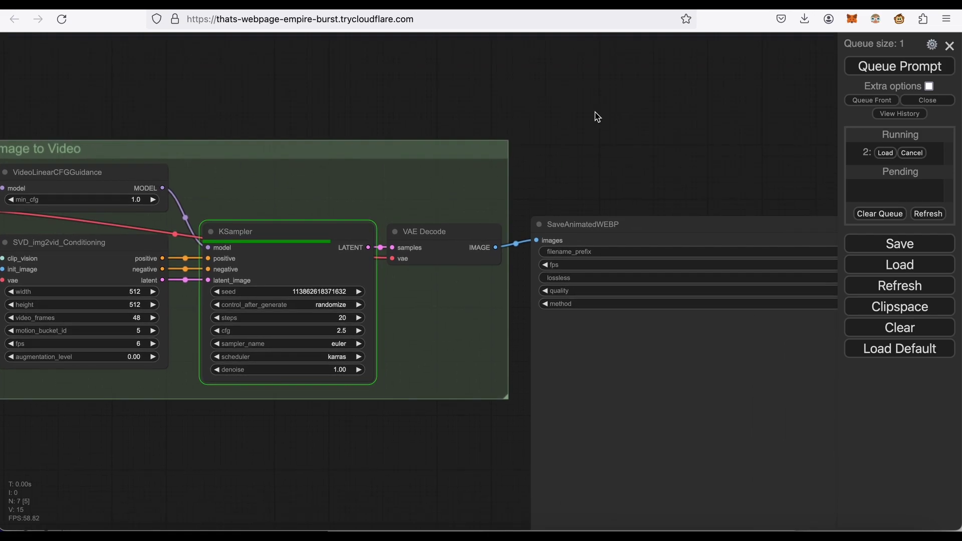
pyautogui.moveTo(495, 247); pyautogui.dragTo(553, 134)
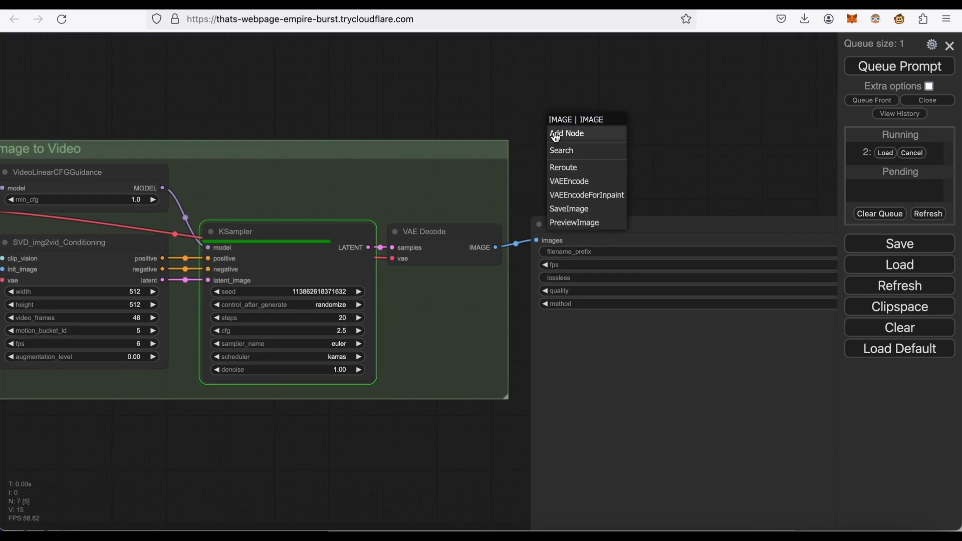
pyautogui.click(577, 150)
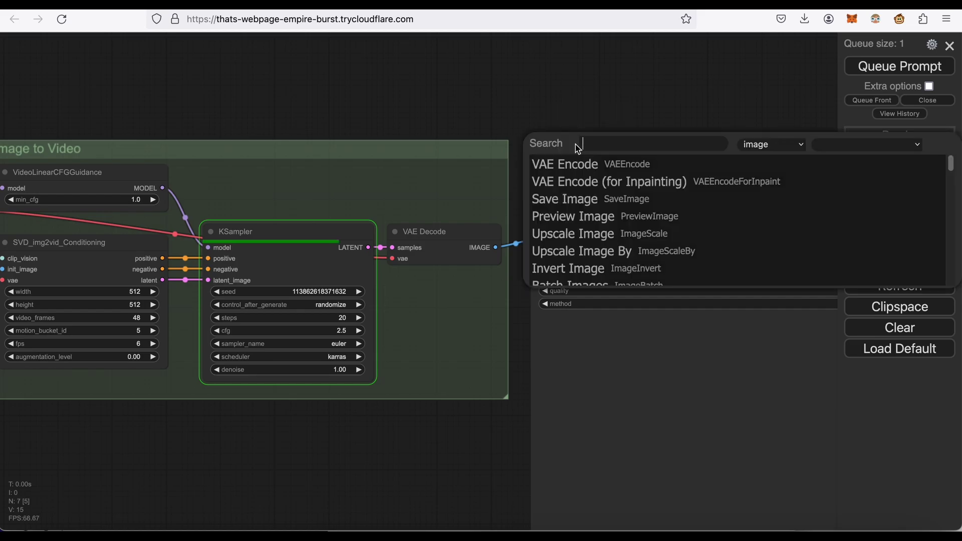
pyautogui.write('image')
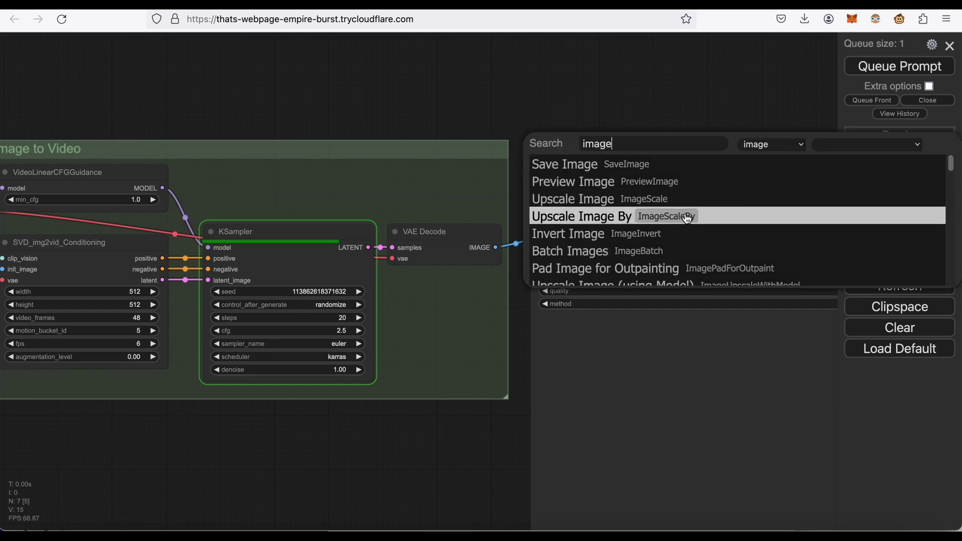
pyautogui.scroll(-2, 733, 217)
pyautogui.press('BackSpace')
pyautogui.press('BackSpace')
pyautogui.press('BackSpace')
pyautogui.press('BackSpace')
pyautogui.press('BackSpace')
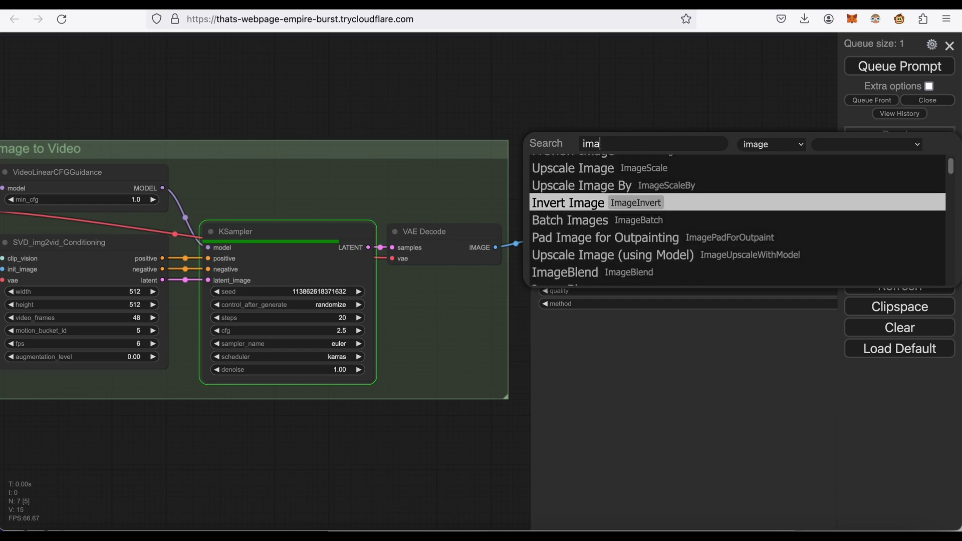
pyautogui.write('video')
pyautogui.scroll(2, 729, 221)
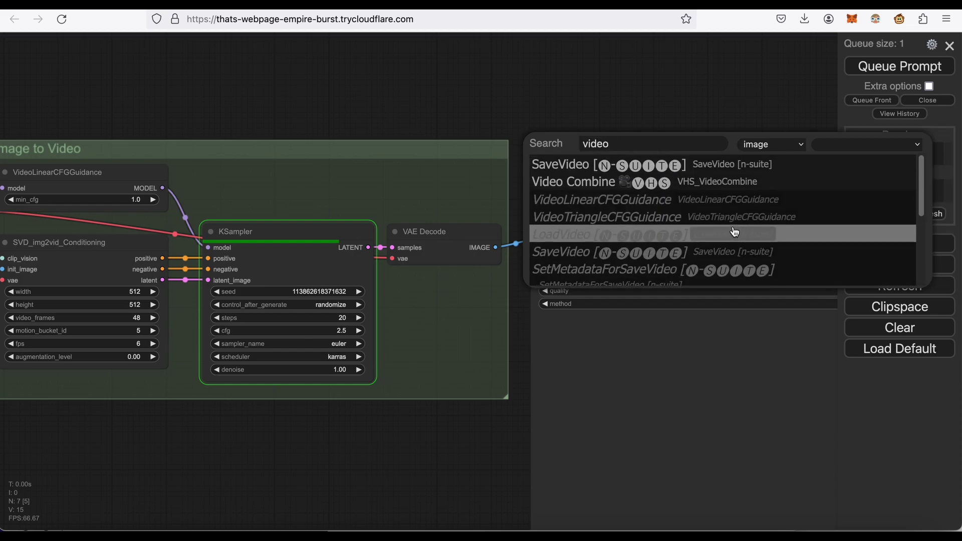
# Add a Video Combine node, move it up and set its filename prefix to monster
pyautogui.click(693, 183)
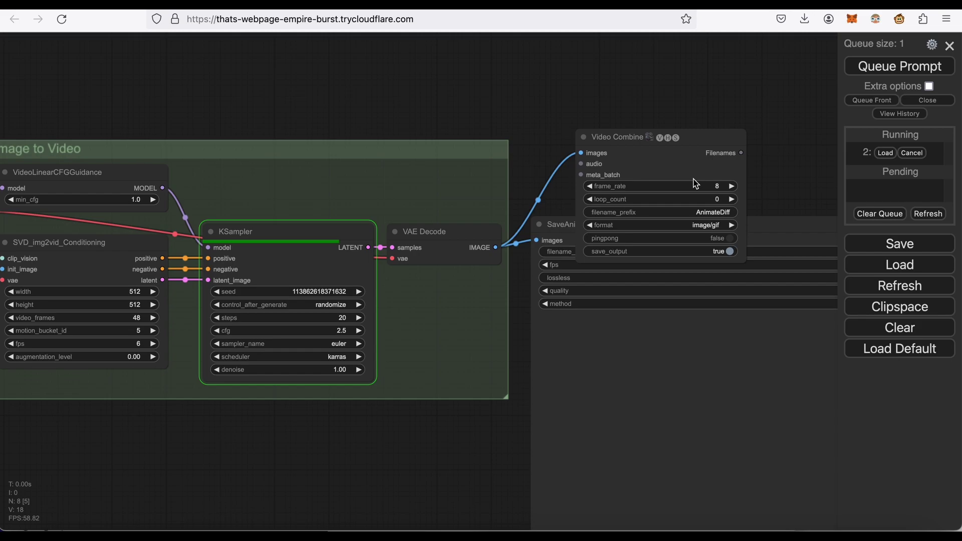
pyautogui.moveTo(654, 138); pyautogui.dragTo(644, 77)
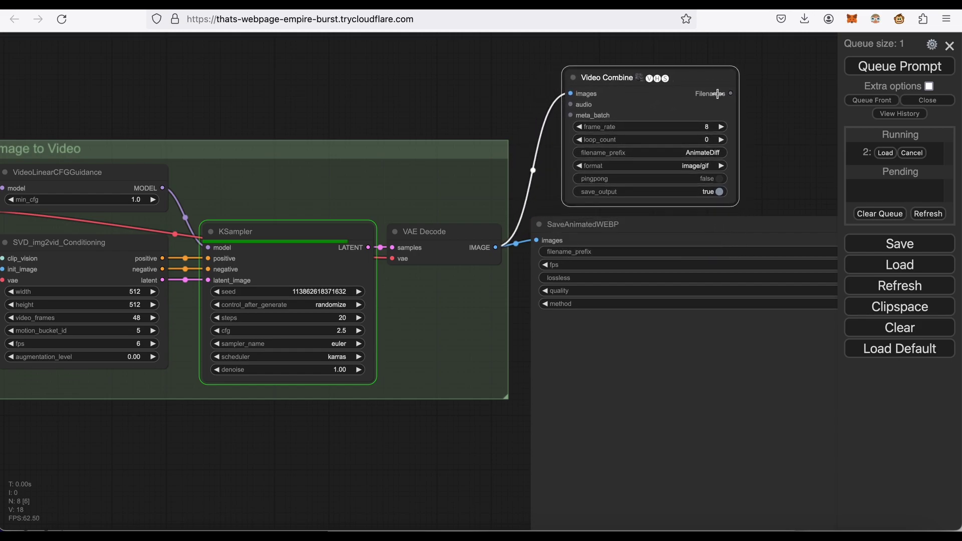
pyautogui.click(695, 154)
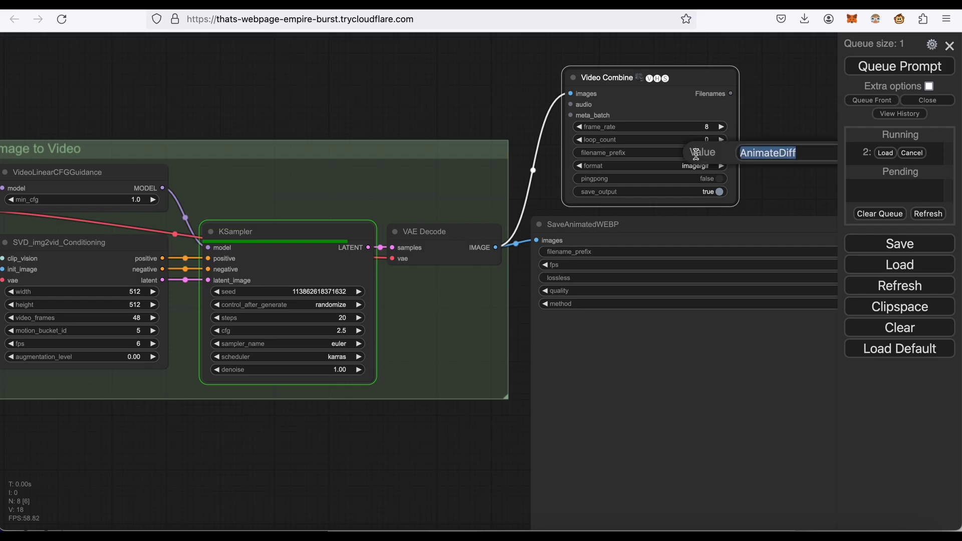
pyautogui.write('monster')
pyautogui.press('Return')
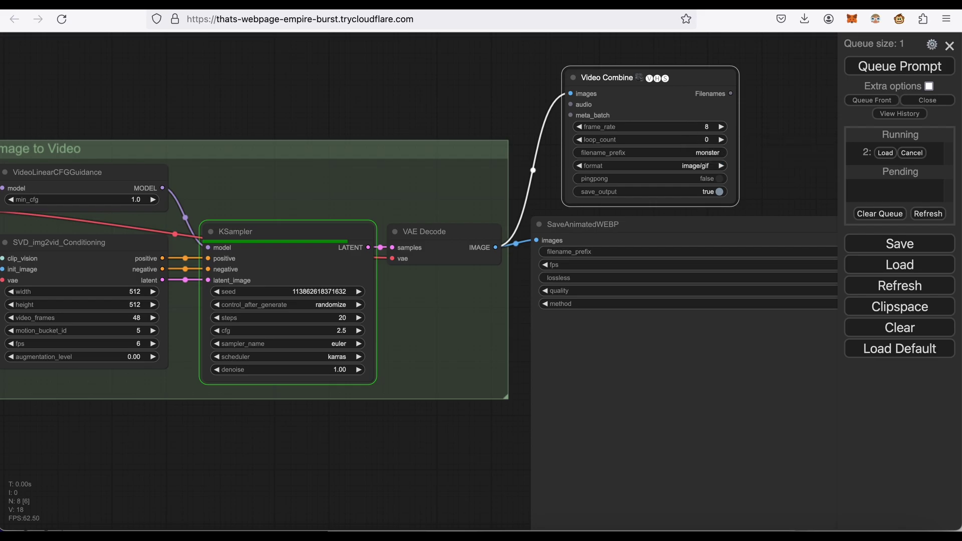
# Set the Video Combine output format to video/h264-mp4
pyautogui.click(691, 168)
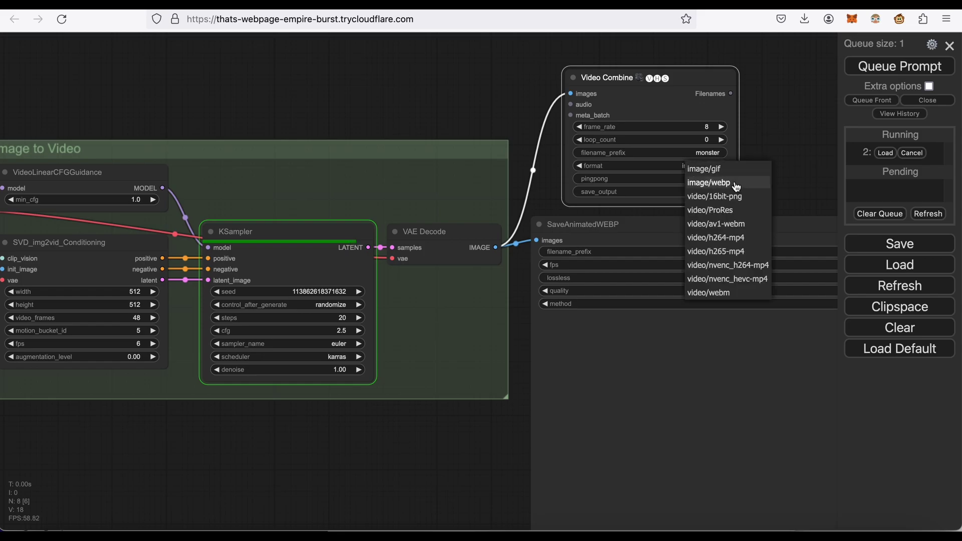
pyautogui.click(751, 239)
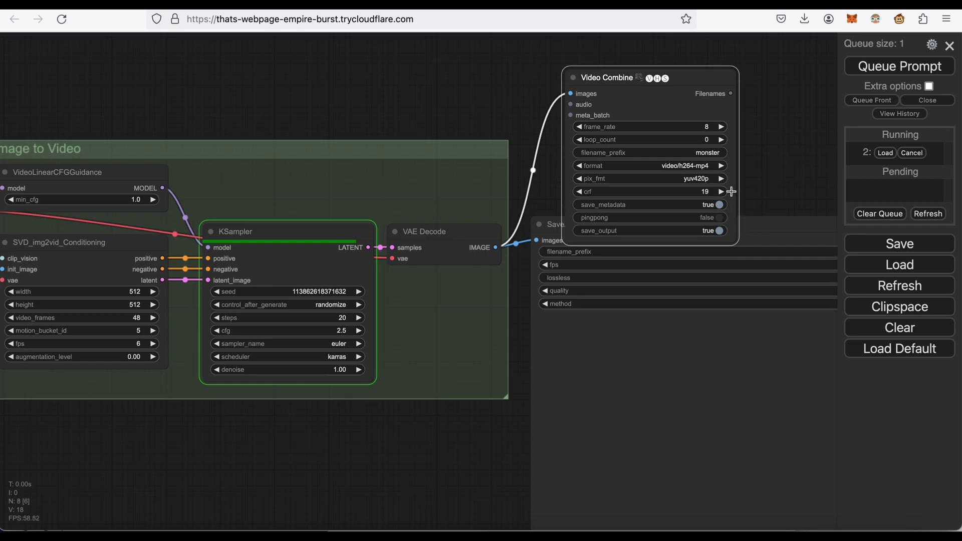
pyautogui.scroll(-2, 732, 206)
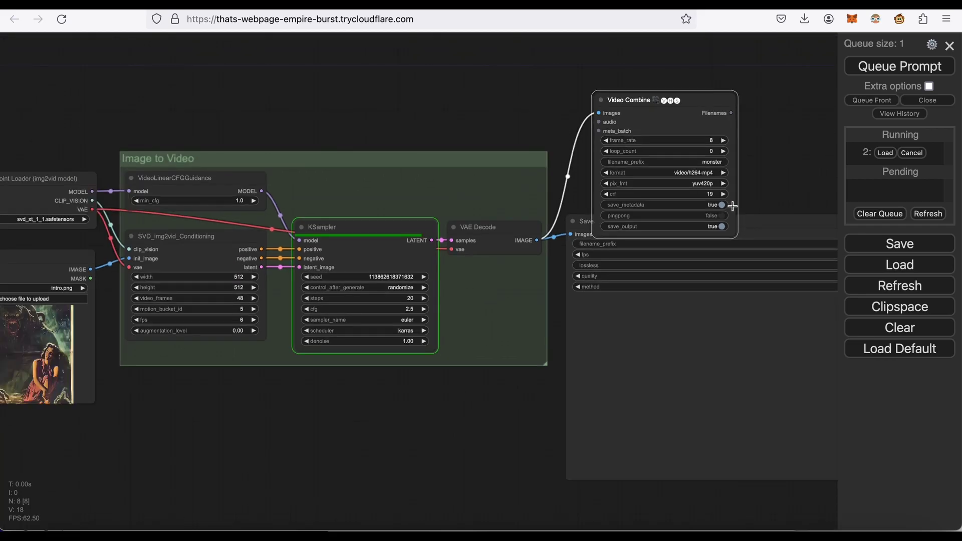
pyautogui.scroll(5, 733, 206)
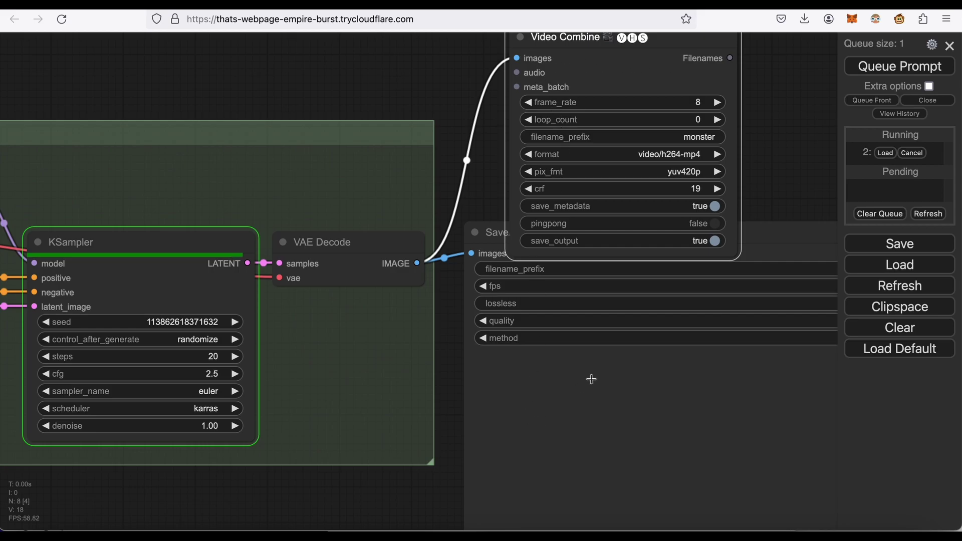
# Inspect the SaveAnimatedWEBP and Video Combine nodes, then switch to the Colab notebook's ComfyUI log
pyautogui.scroll(-1, 591, 380)
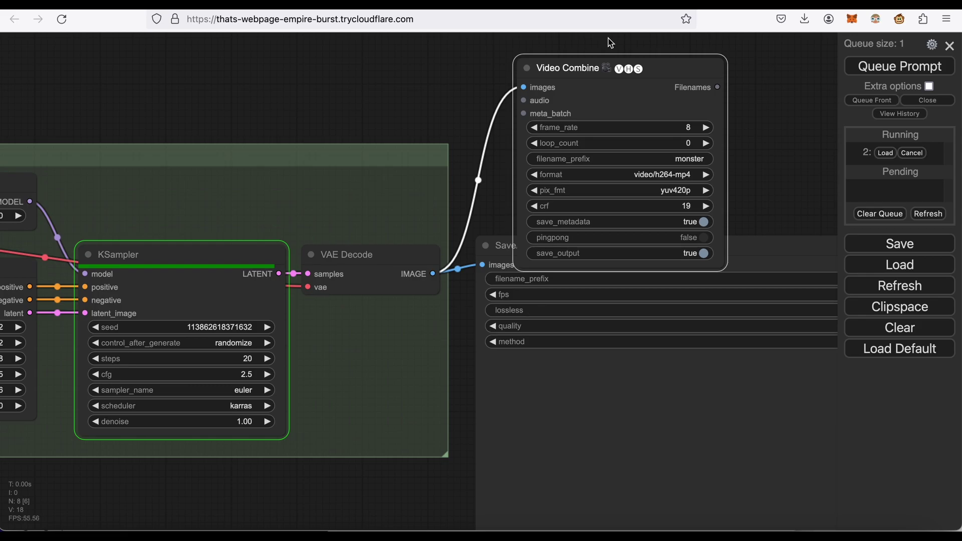
pyautogui.click(567, 455)
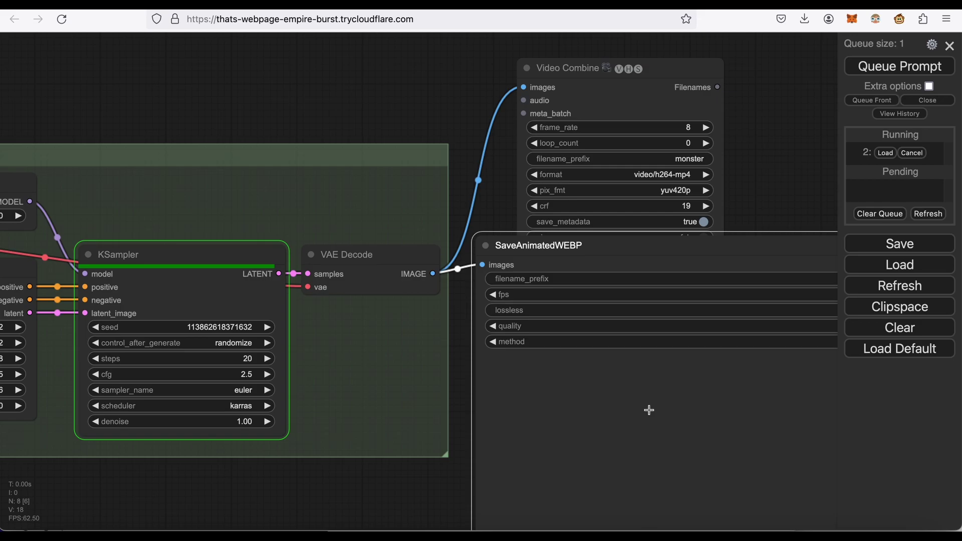
pyautogui.scroll(-3, 648, 410)
pyautogui.scroll(3, 648, 410)
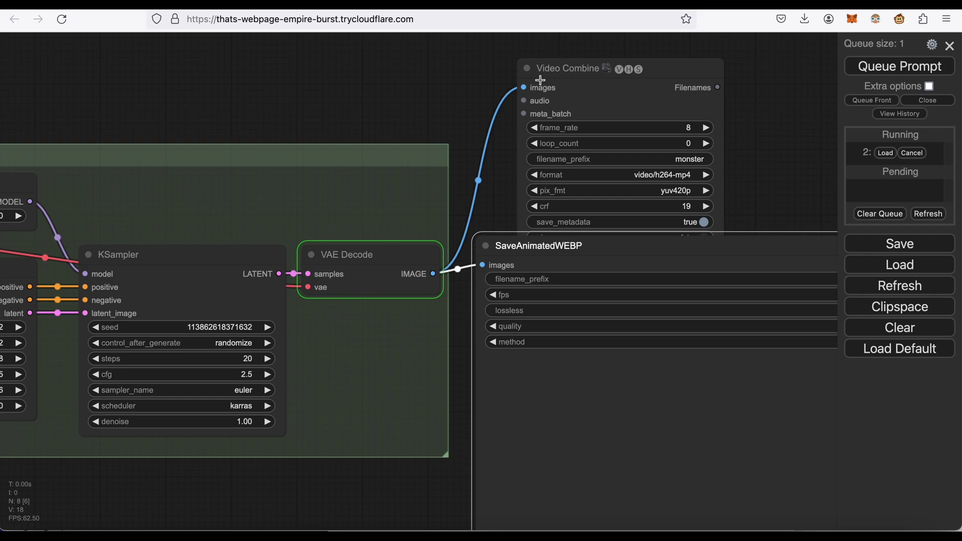
pyautogui.click(604, 97)
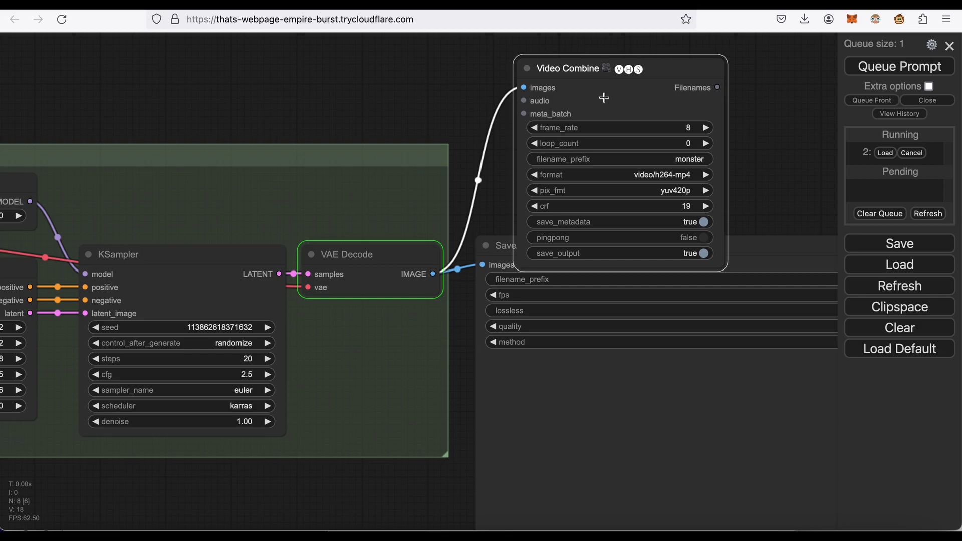
pyautogui.hotkey('ctrl', 'Tab')
# Search DuckDuckGo in a new tab for 'video combine node comfyui'
pyautogui.hotkey('ctrl', 't')
pyautogui.write('vid')
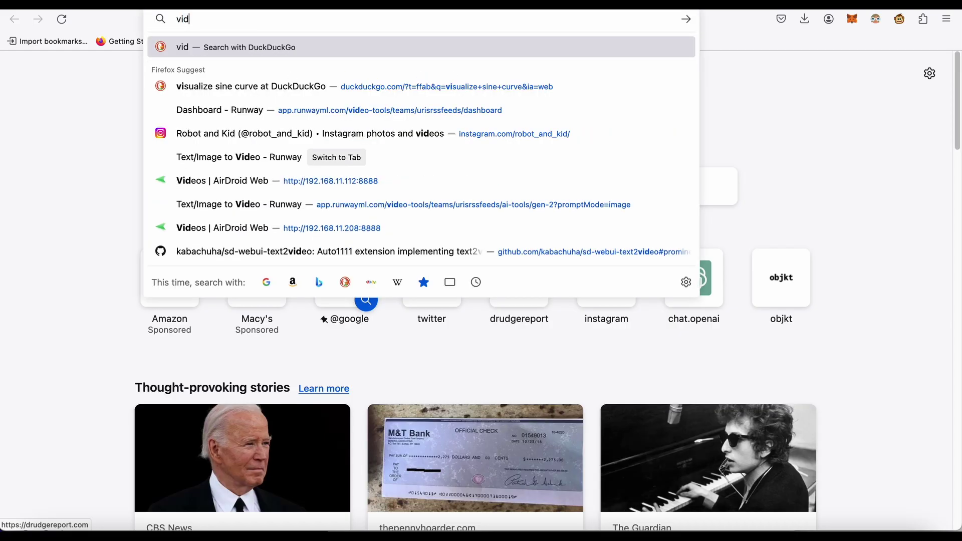
pyautogui.write('eo comb')
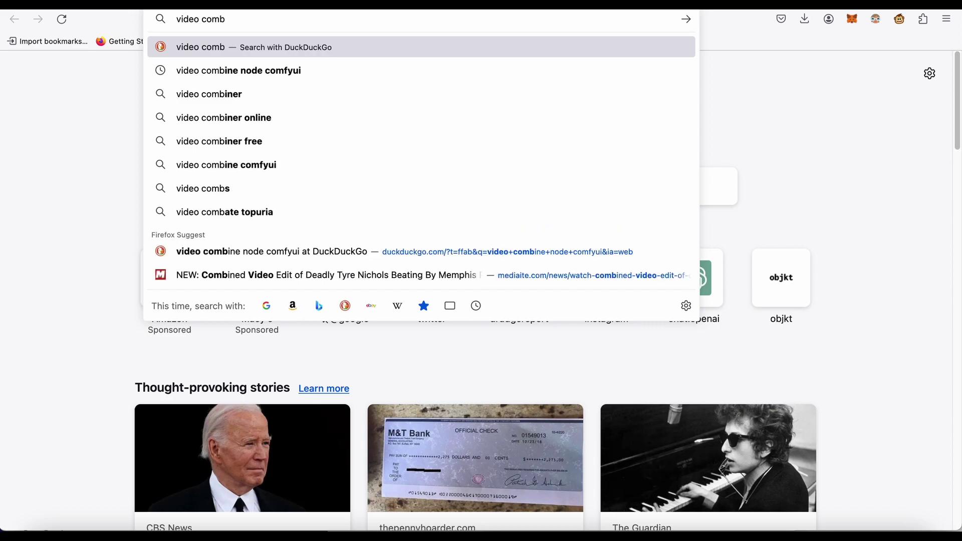
pyautogui.press('Down')
pyautogui.press('Return')
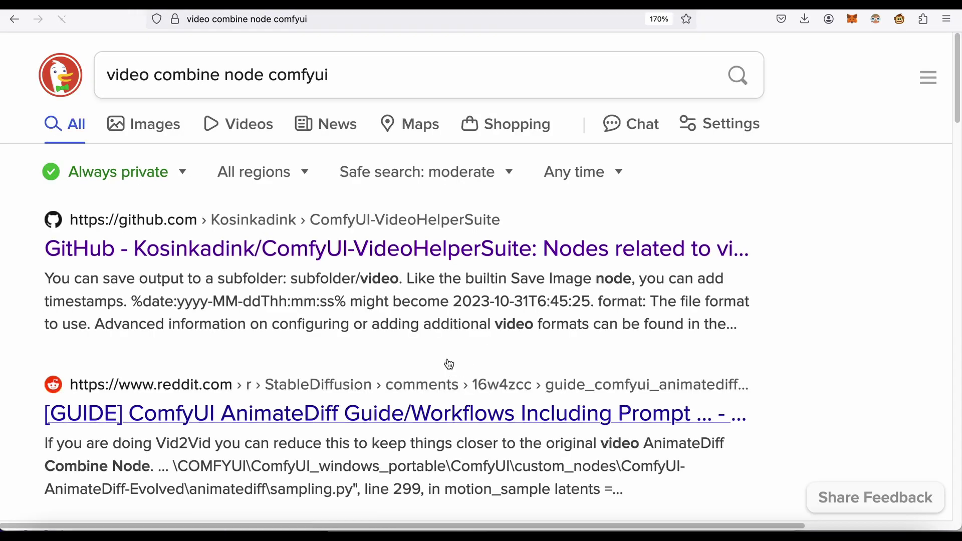
# Open the ComfyUI-VideoHelperSuite GitHub repository, then cycle back through the tabs to ComfyUI
pyautogui.click(388, 246)
pyautogui.scroll(-2, 477, 350)
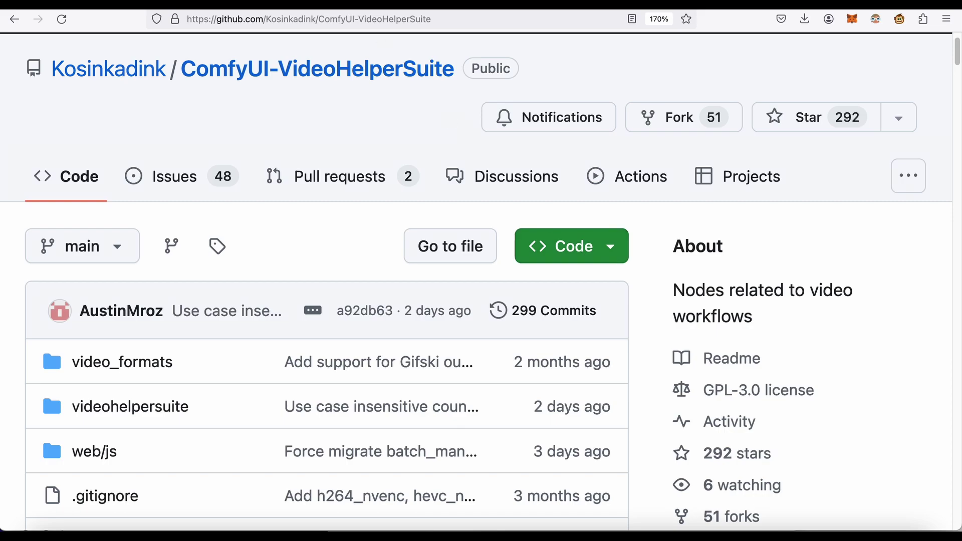
pyautogui.hotkey('ctrl', 'Tab')
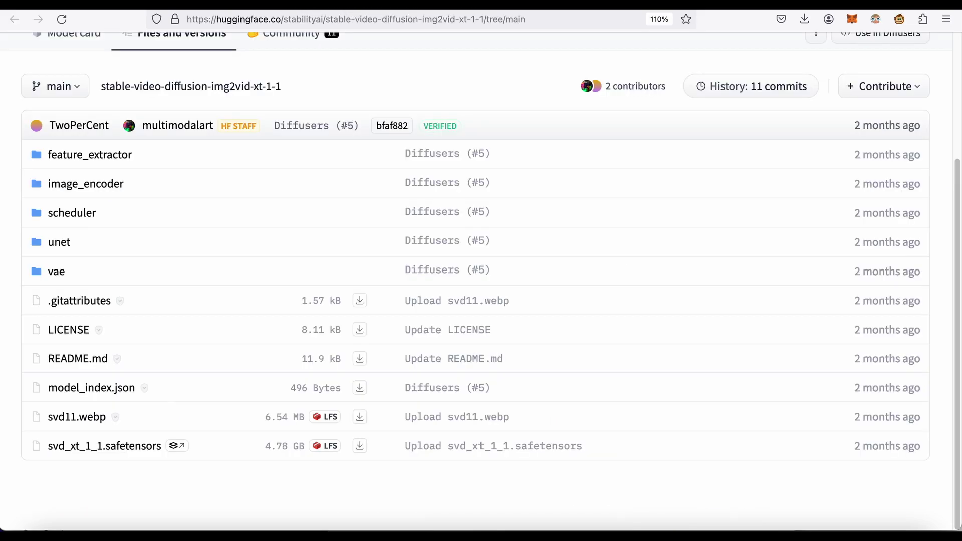
pyautogui.hotkey('ctrl', 'Tab')
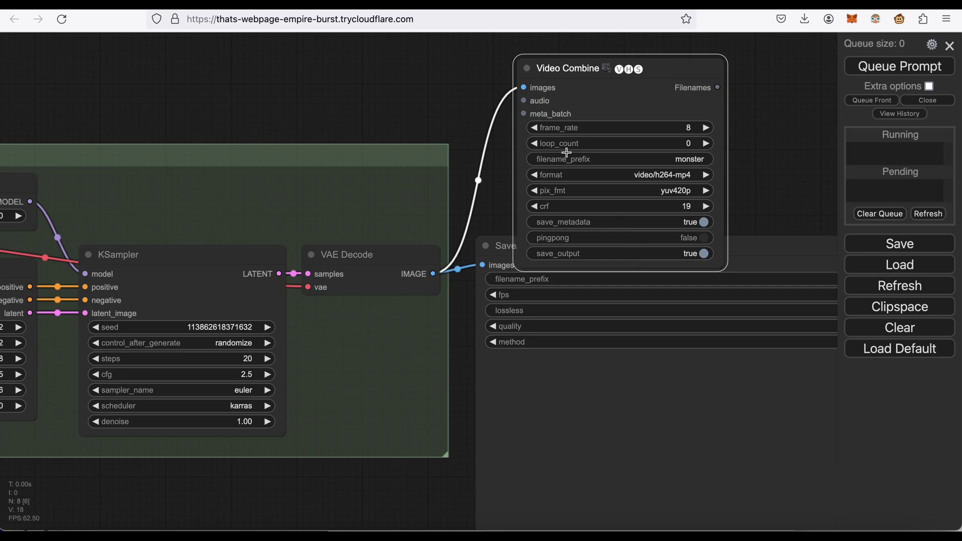
# Check the Colab log, then bring the SaveAnimatedWEBP node to the front in ComfyUI
pyautogui.hotkey('ctrl', 'Tab')
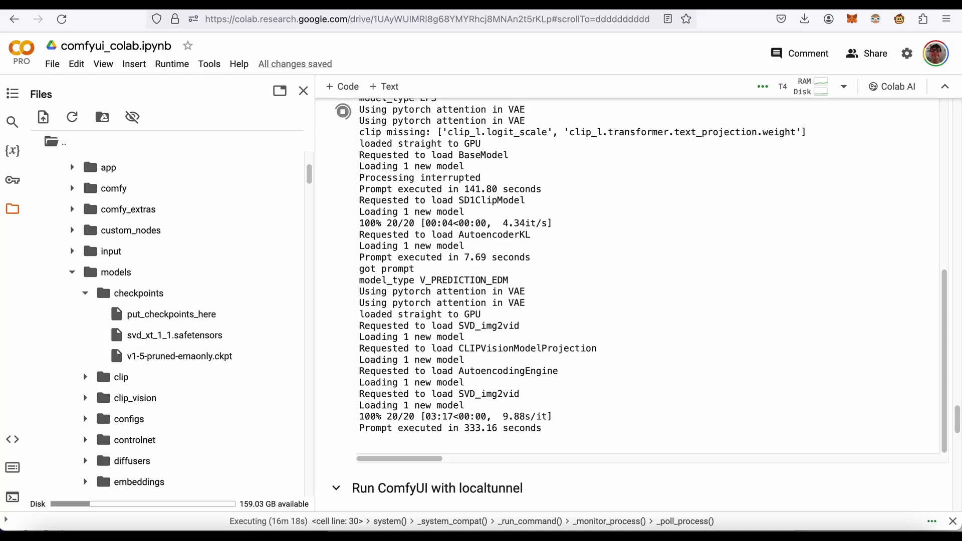
pyautogui.scroll(-2, 605, 335)
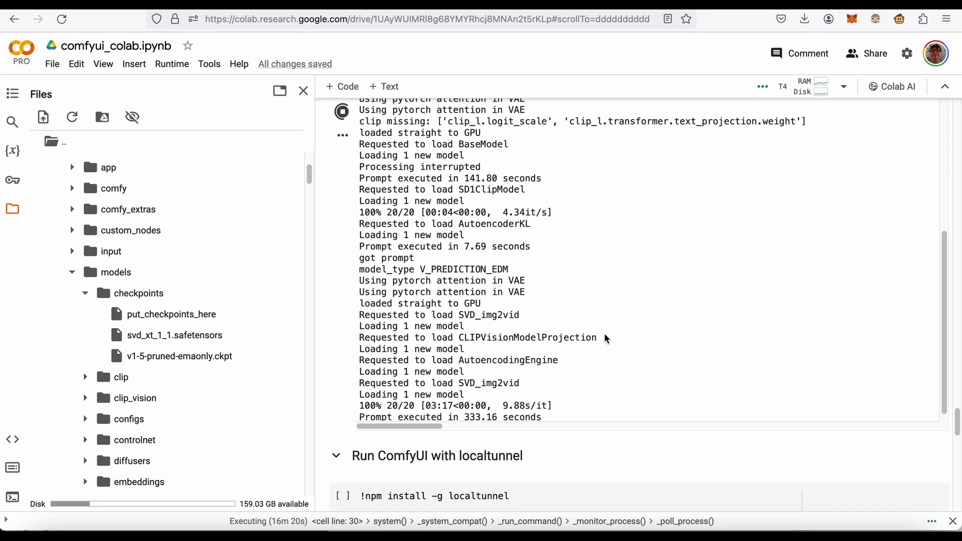
pyautogui.hotkey('ctrl', 'shift', 'Tab')
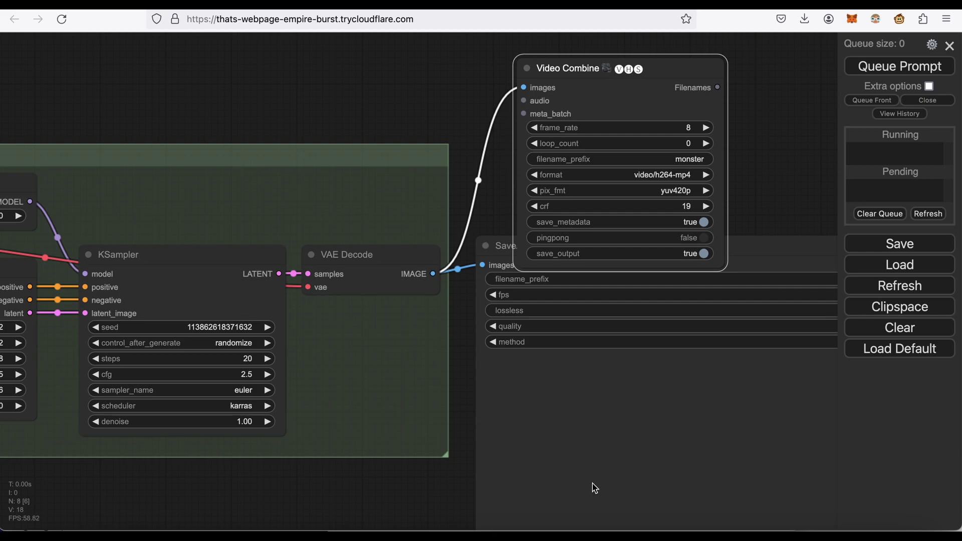
pyautogui.click(605, 447)
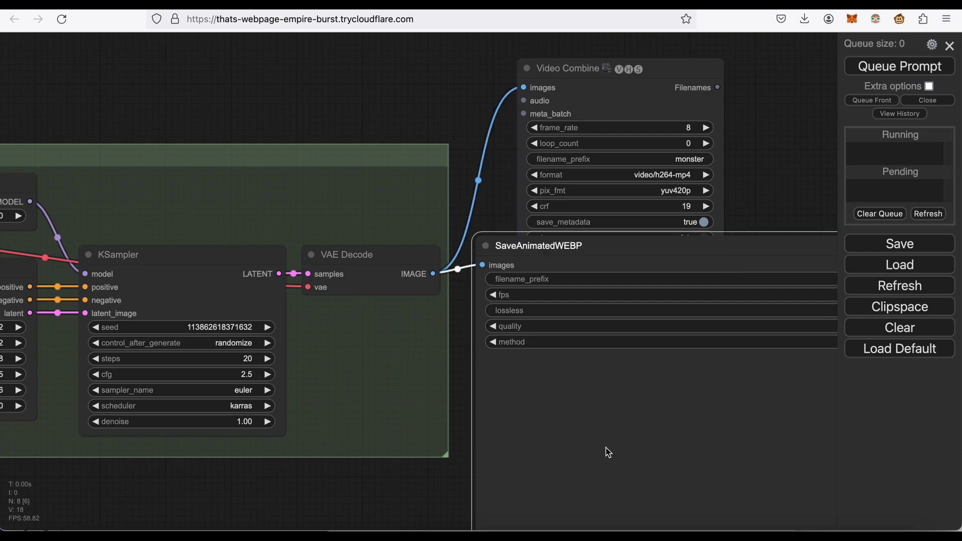
# Expand Colab's output folder to list the scene01 WEBP and test MP4 files
pyautogui.hotkey('ctrl', 'Tab')
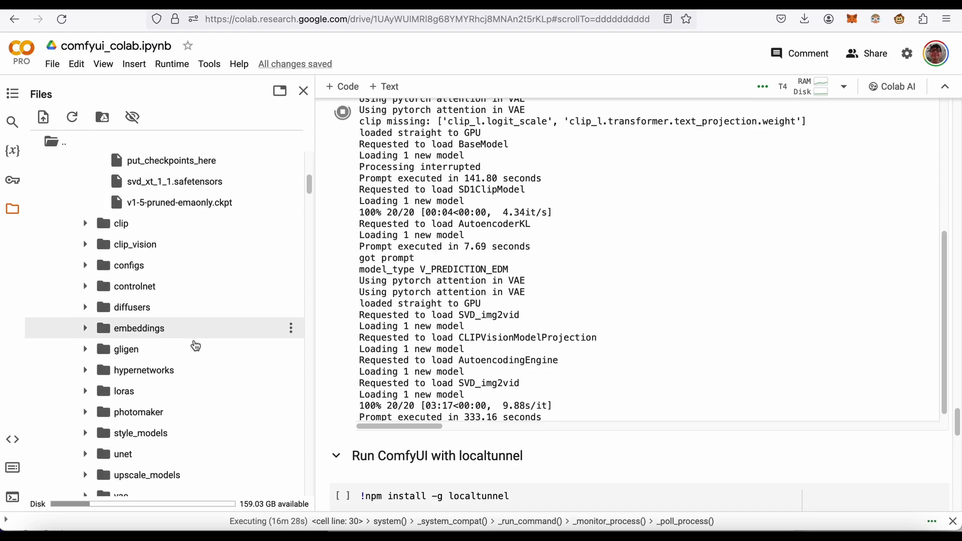
pyautogui.scroll(-5, 188, 344)
pyautogui.scroll(-1, 192, 304)
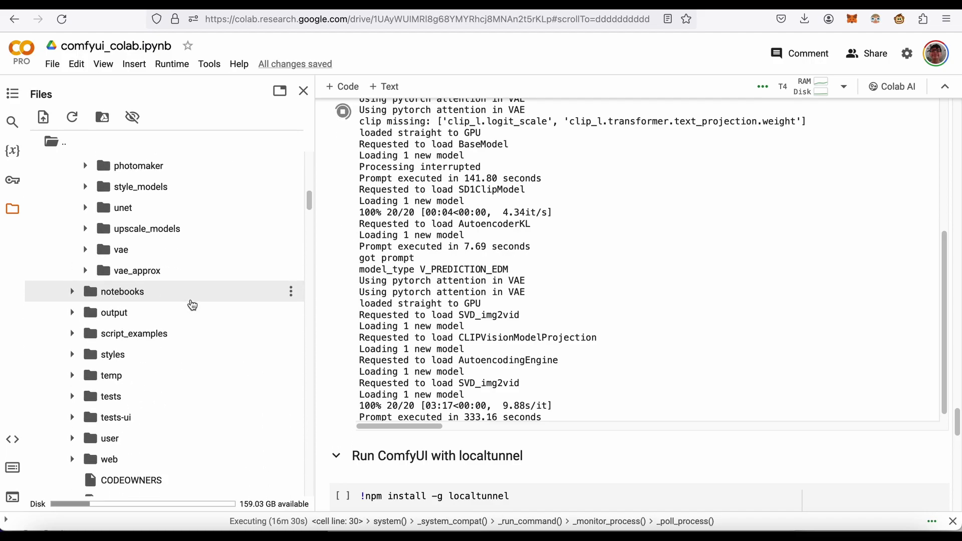
pyautogui.scroll(-2, 191, 303)
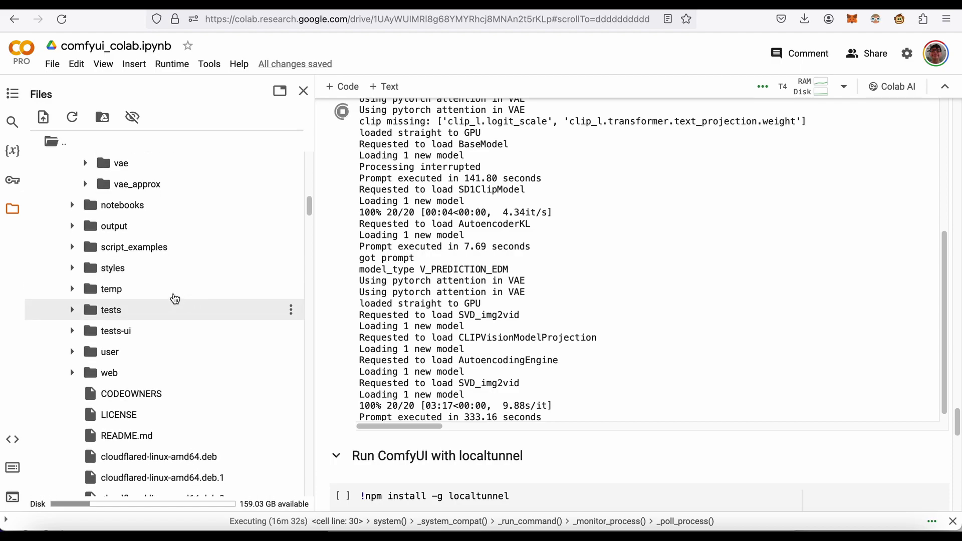
pyautogui.click(146, 228)
pyautogui.scroll(-1, 208, 362)
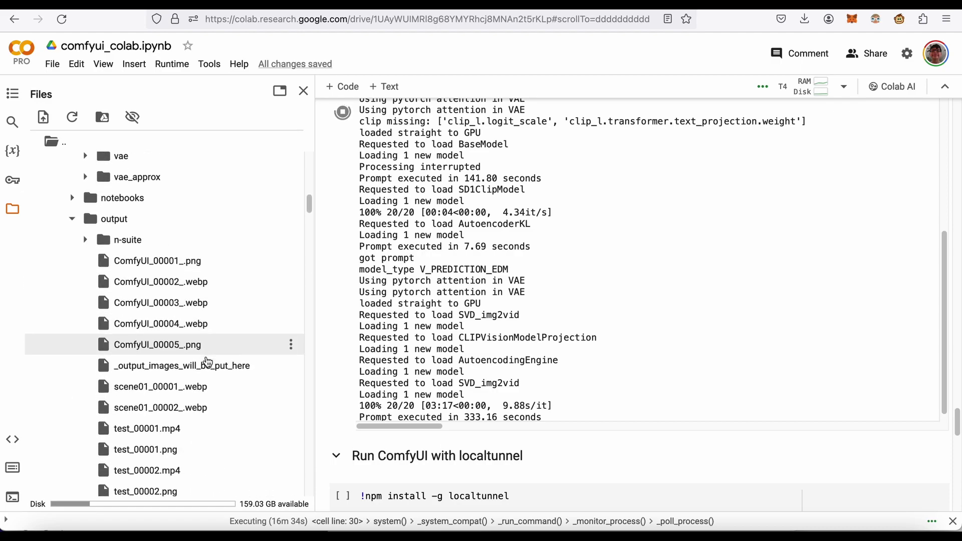
pyautogui.scroll(-2, 207, 362)
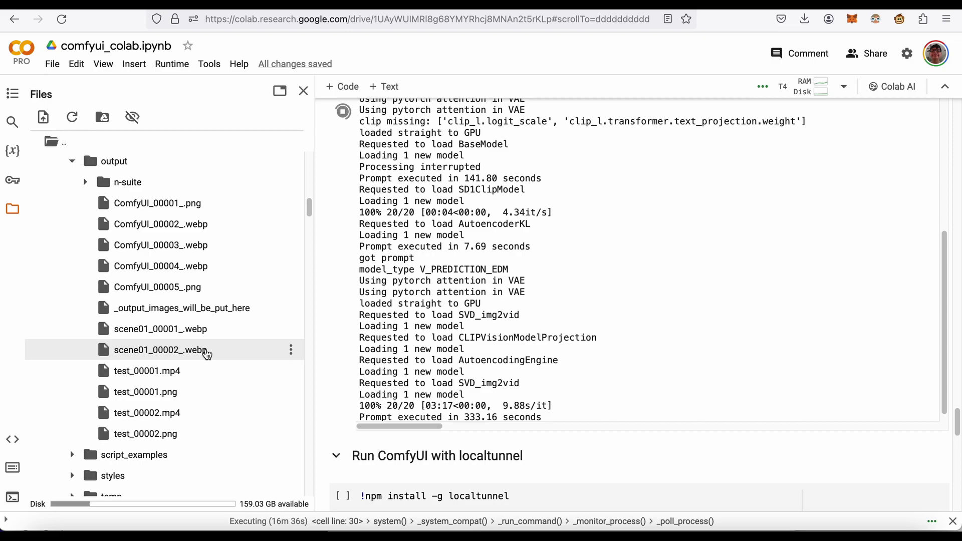
pyautogui.scroll(1, 202, 197)
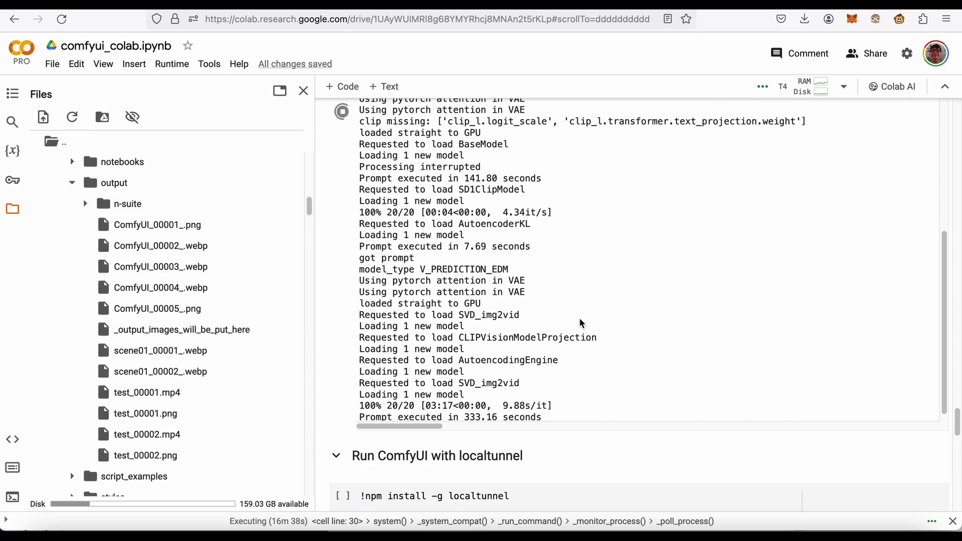
pyautogui.scroll(-3, 621, 333)
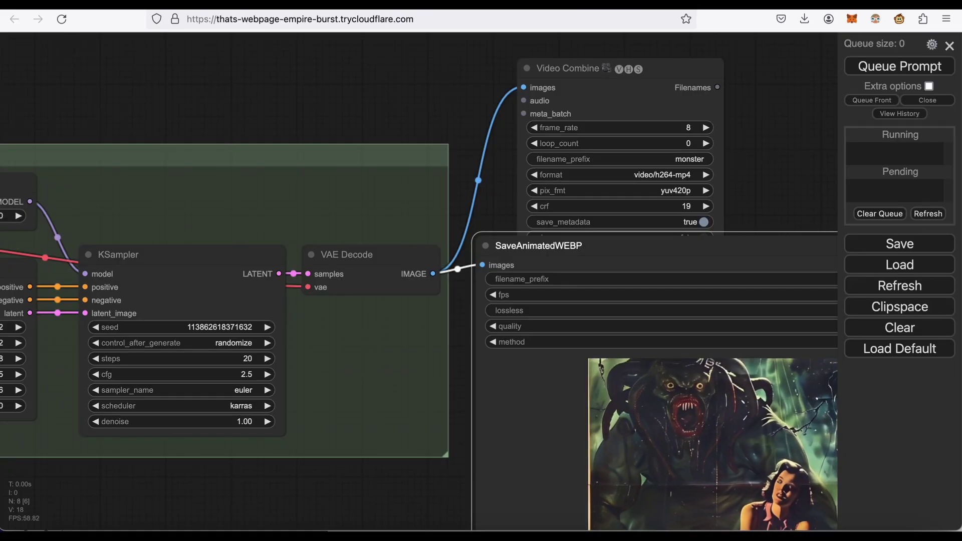
pyautogui.scroll(-1, 536, 451)
pyautogui.scroll(2, 546, 405)
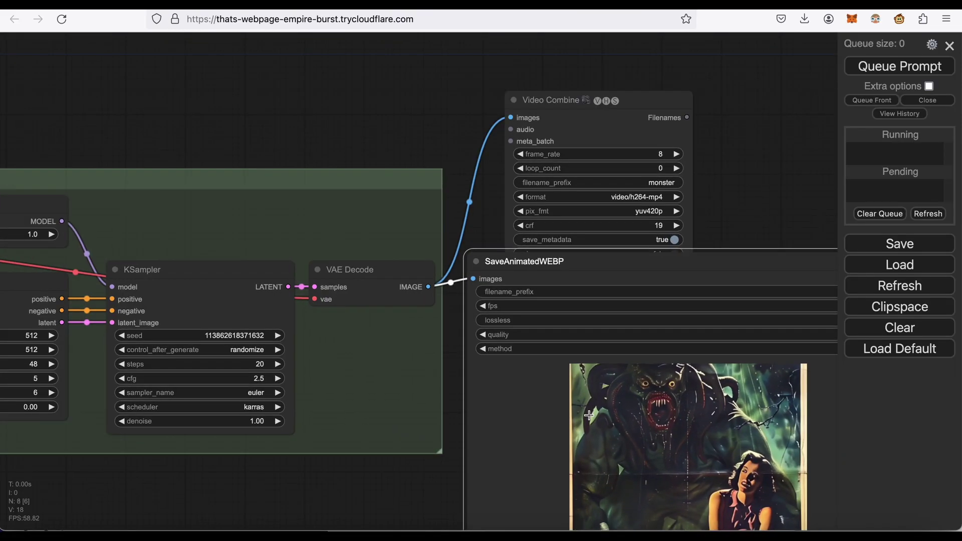
pyautogui.scroll(-1, 494, 441)
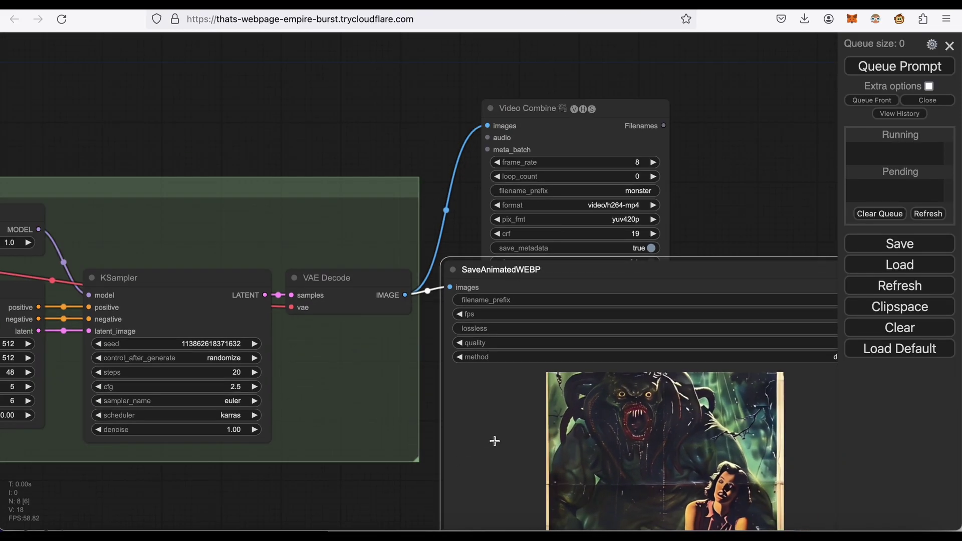
pyautogui.scroll(1, 494, 440)
pyautogui.scroll(-2, 494, 440)
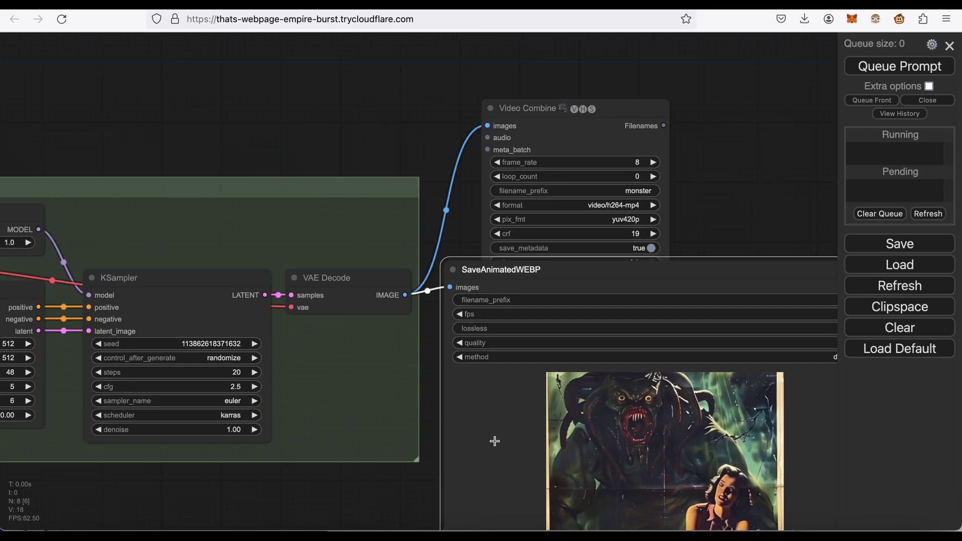
pyautogui.scroll(-5, 407, 423)
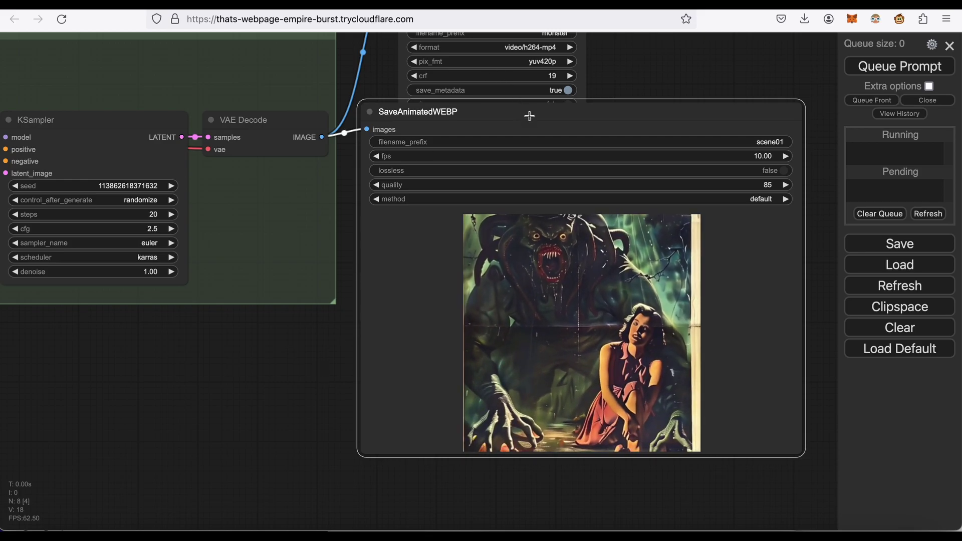
# Move SaveAnimatedWEBP down and right, uncovering Video Combine's pingpong and save_output settings
pyautogui.moveTo(528, 114); pyautogui.dragTo(540, 153)
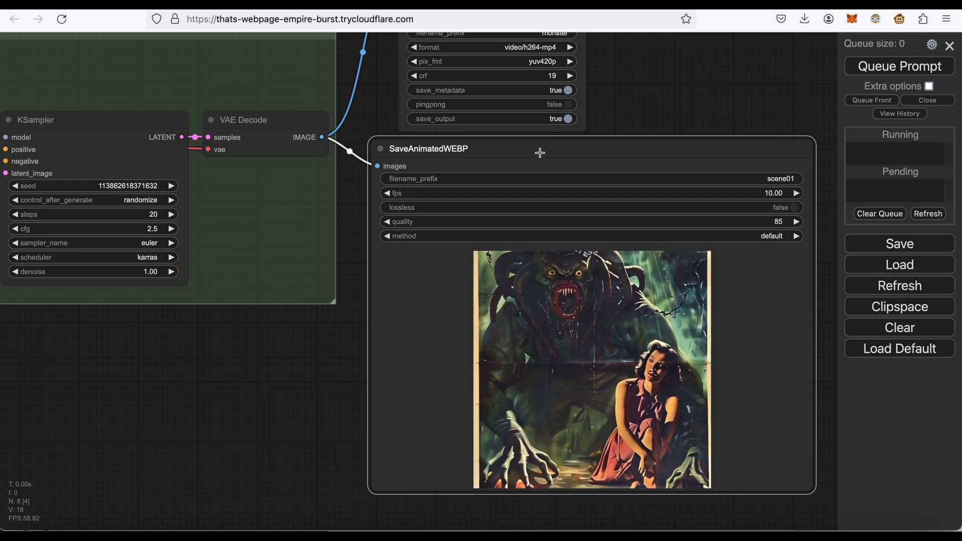
pyautogui.scroll(-1, 554, 347)
pyautogui.scroll(3, 560, 295)
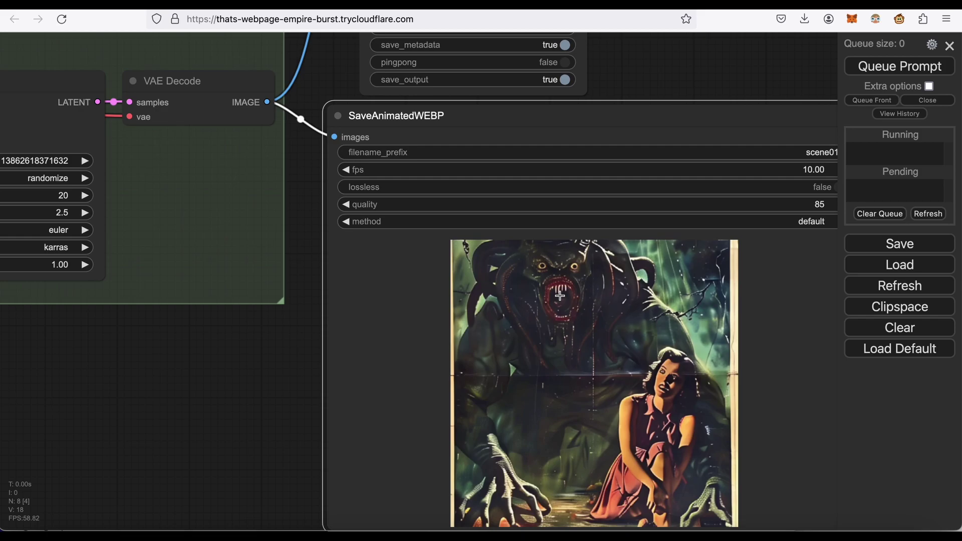
pyautogui.scroll(-2, 559, 296)
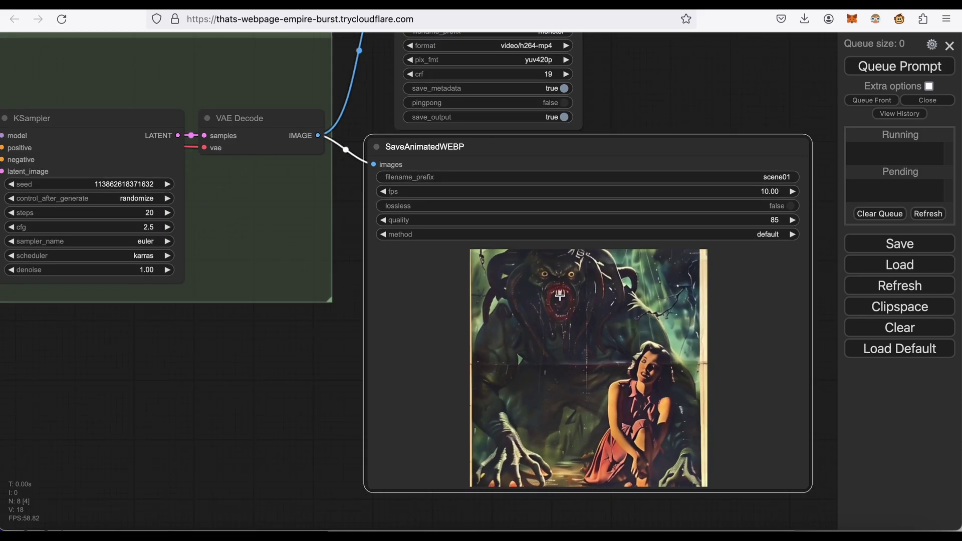
pyautogui.scroll(-1, 560, 295)
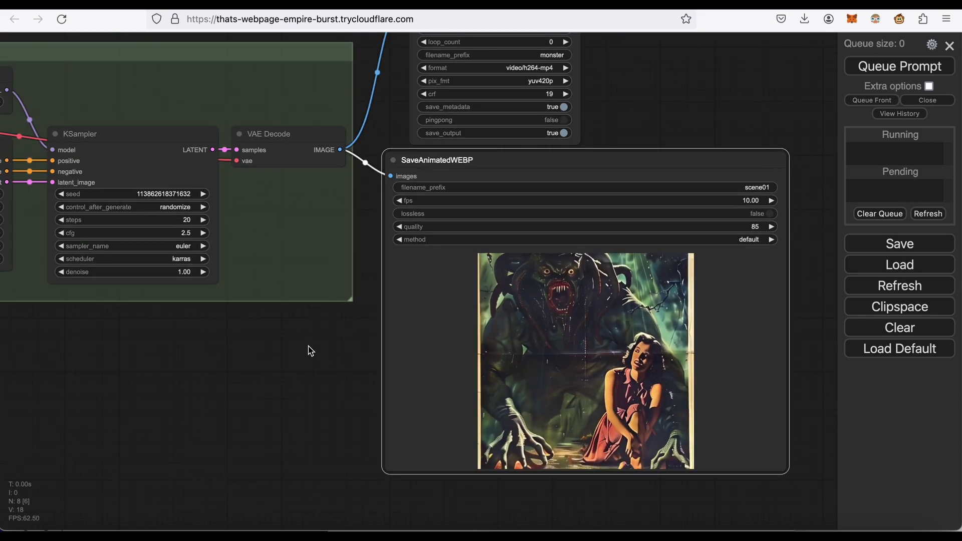
# Set the SVD_img2vid_Conditioning width to 224, leaving height 512 and 48 frames
pyautogui.moveTo(309, 351); pyautogui.dragTo(673, 373)
pyautogui.moveTo(300, 376); pyautogui.dragTo(344, 385)
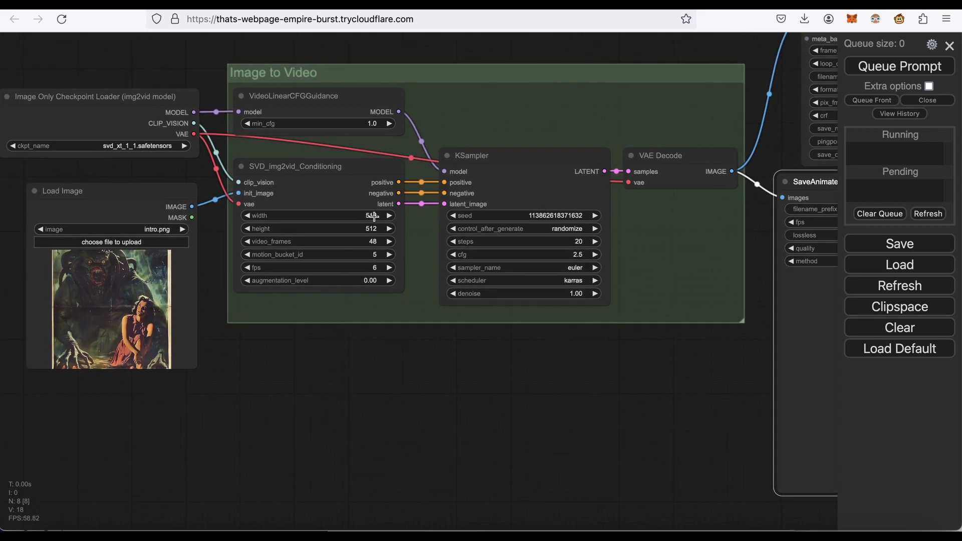
pyautogui.moveTo(378, 216); pyautogui.dragTo(355, 212)
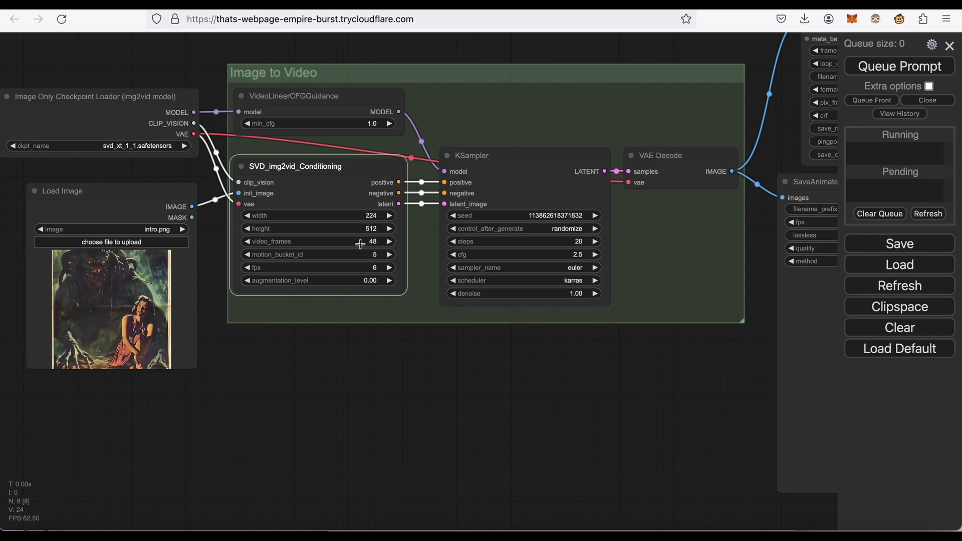
pyautogui.click(531, 463)
# Zoom and pan the canvas to bring the animated WEBP preview into view
pyautogui.scroll(-2, 530, 464)
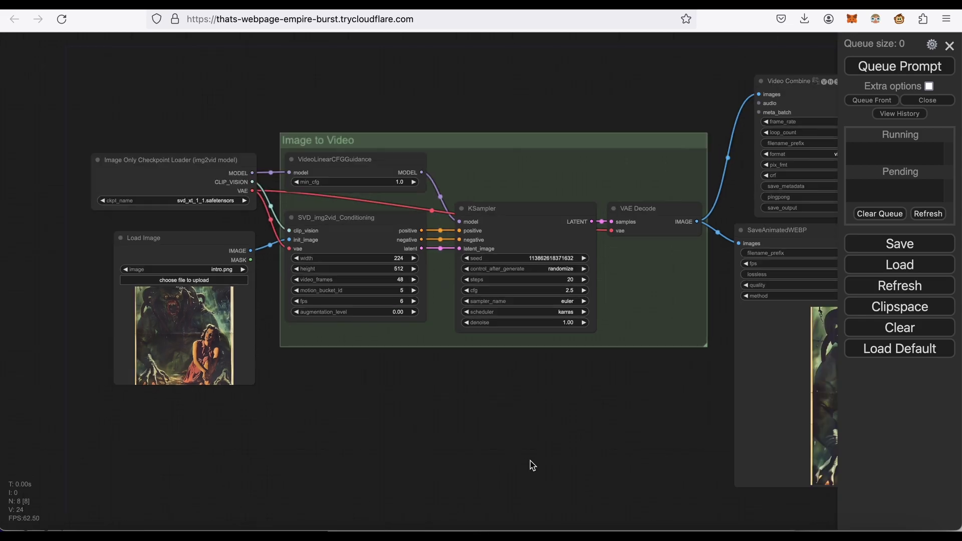
pyautogui.scroll(1, 532, 466)
pyautogui.scroll(-1, 531, 464)
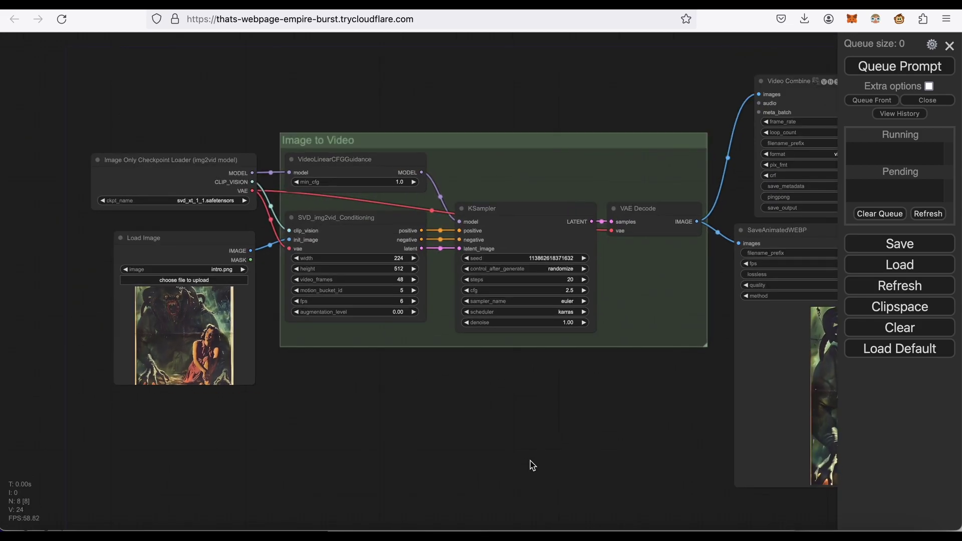
pyautogui.scroll(-1, 531, 464)
pyautogui.scroll(2, 532, 464)
pyautogui.moveTo(555, 458); pyautogui.dragTo(472, 425)
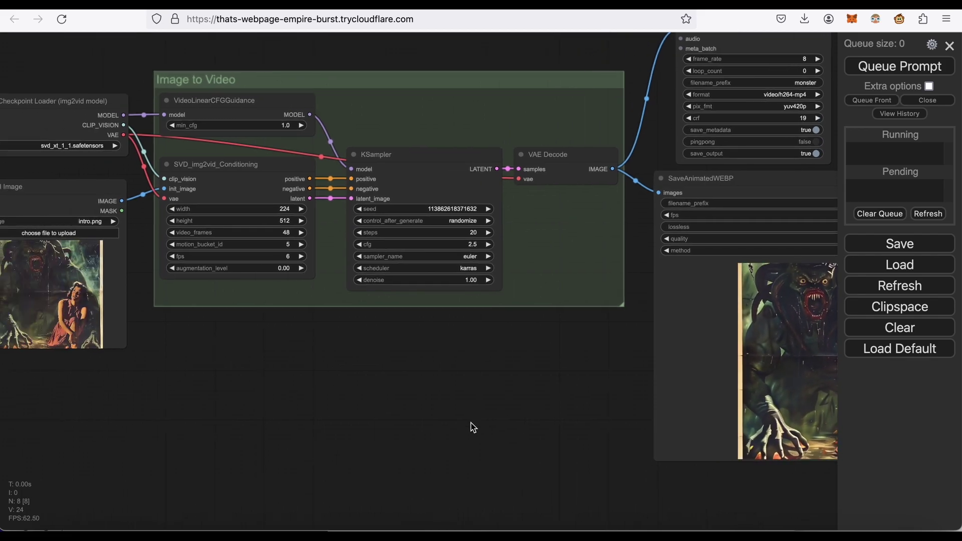